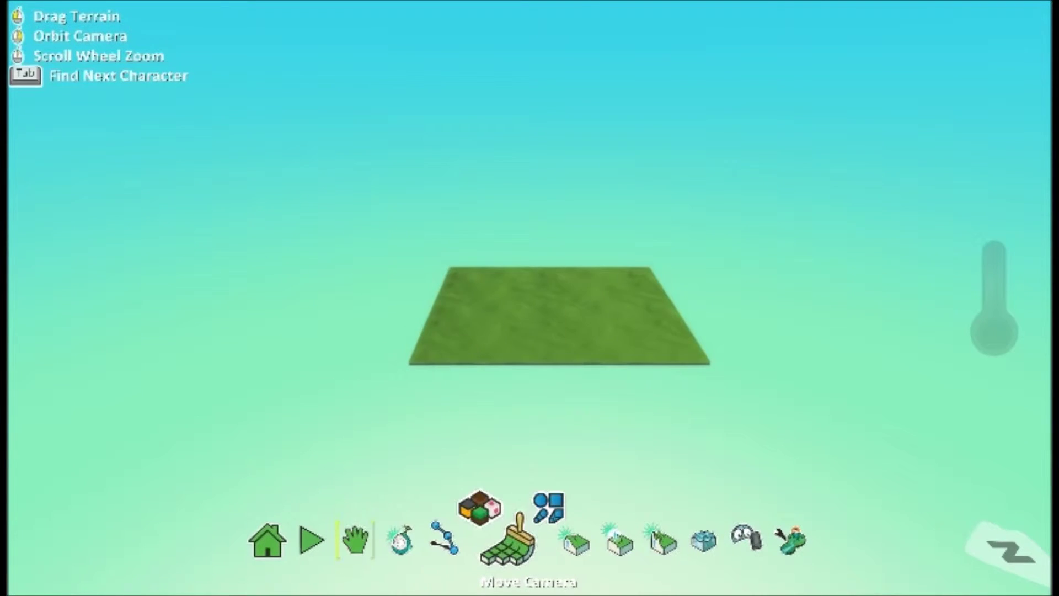
Extend the grass terrain well beyond the starting square on all sides with the Ground Brush
left_click(513, 542)
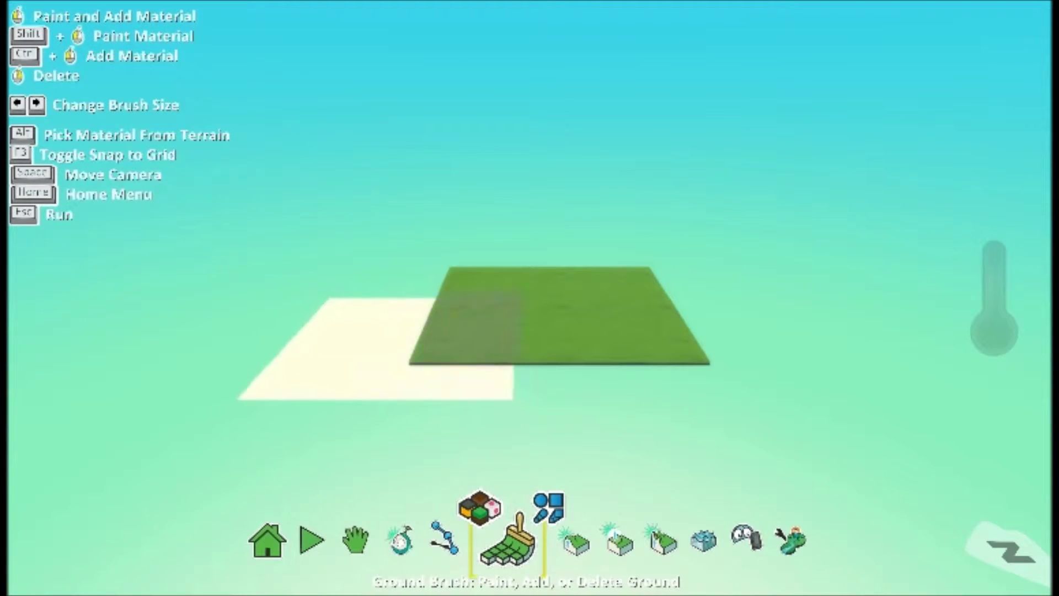
mouse_move(347, 333)
left_mouse_down()
mouse_move(309, 309)
mouse_move(392, 251)
mouse_move(562, 245)
left_mouse_up()
mouse_move(653, 231)
left_mouse_down()
mouse_move(750, 342)
mouse_move(727, 397)
mouse_move(455, 392)
mouse_move(198, 408)
mouse_move(212, 403)
mouse_move(196, 230)
mouse_move(339, 289)
left_mouse_up()
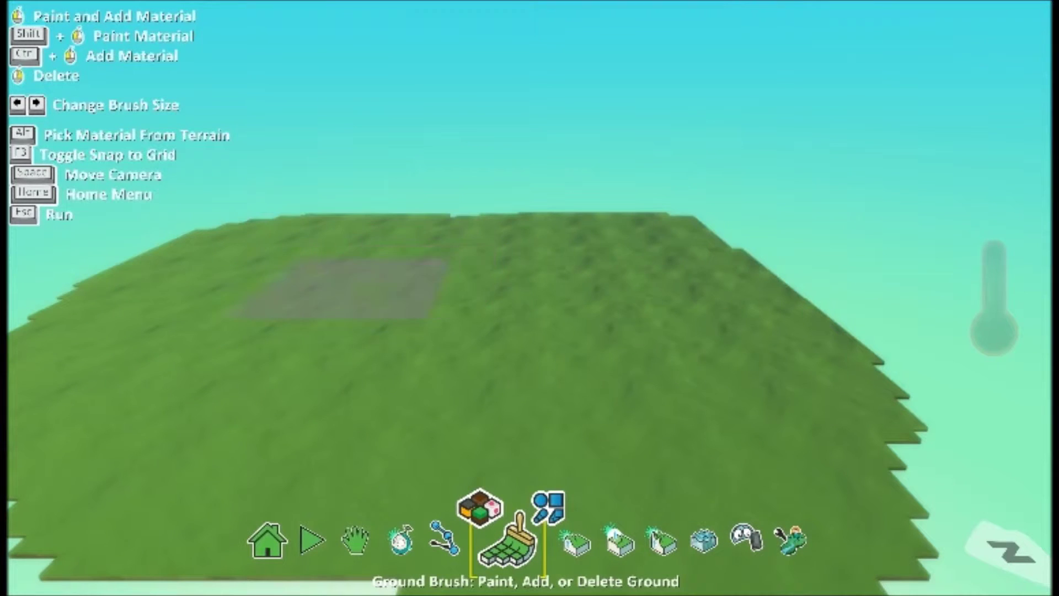
mouse_move(507, 221)
left_mouse_down()
mouse_move(673, 279)
mouse_move(721, 253)
mouse_move(780, 389)
mouse_move(877, 474)
mouse_move(568, 513)
mouse_move(408, 518)
mouse_move(155, 457)
mouse_move(110, 486)
mouse_move(138, 301)
mouse_move(50, 242)
mouse_move(245, 268)
mouse_move(364, 215)
mouse_move(466, 225)
mouse_move(665, 215)
left_mouse_up()
mouse_move(807, 247)
left_mouse_down()
mouse_move(913, 348)
mouse_move(811, 485)
left_mouse_up()
Play the world from the Home Menu, and return to editing it
left_click(289, 540)
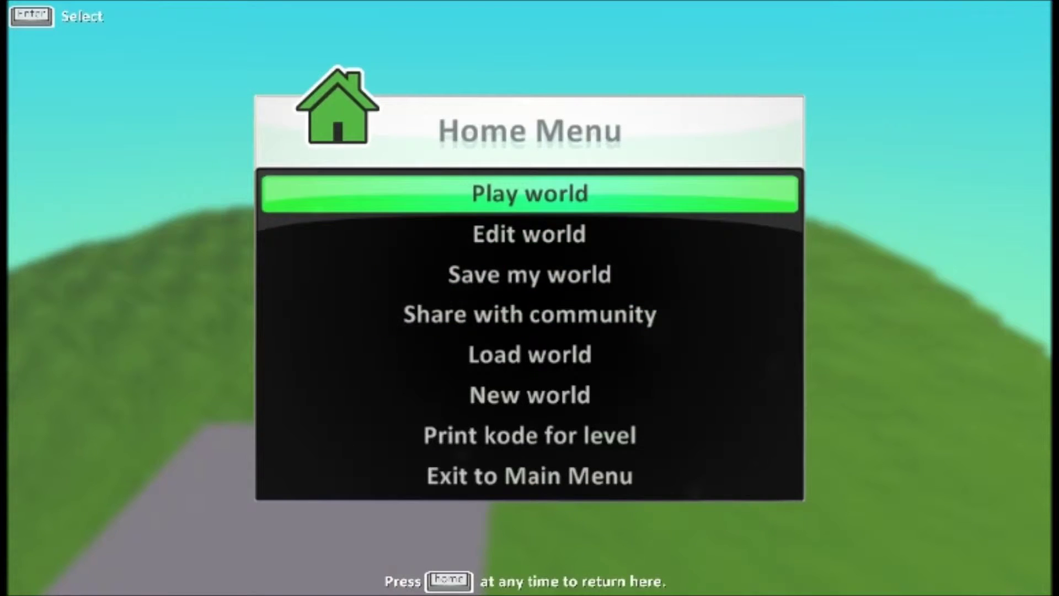
key("Return")
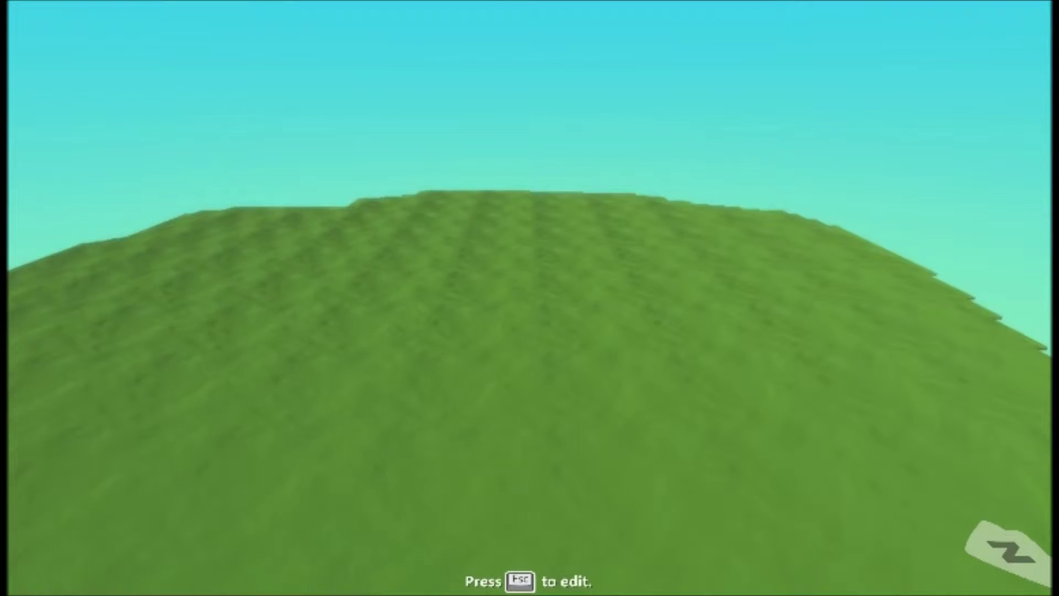
key("Escape")
Look through the Home Menu options from Edit world to Exit to Main Menu, and close the menu
key("Home")
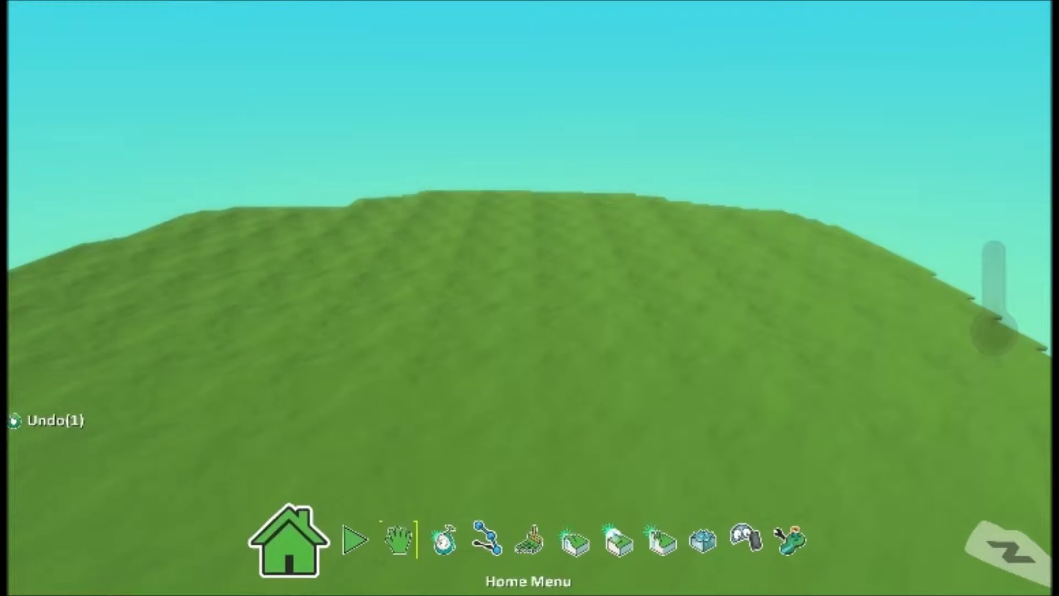
key("Down")
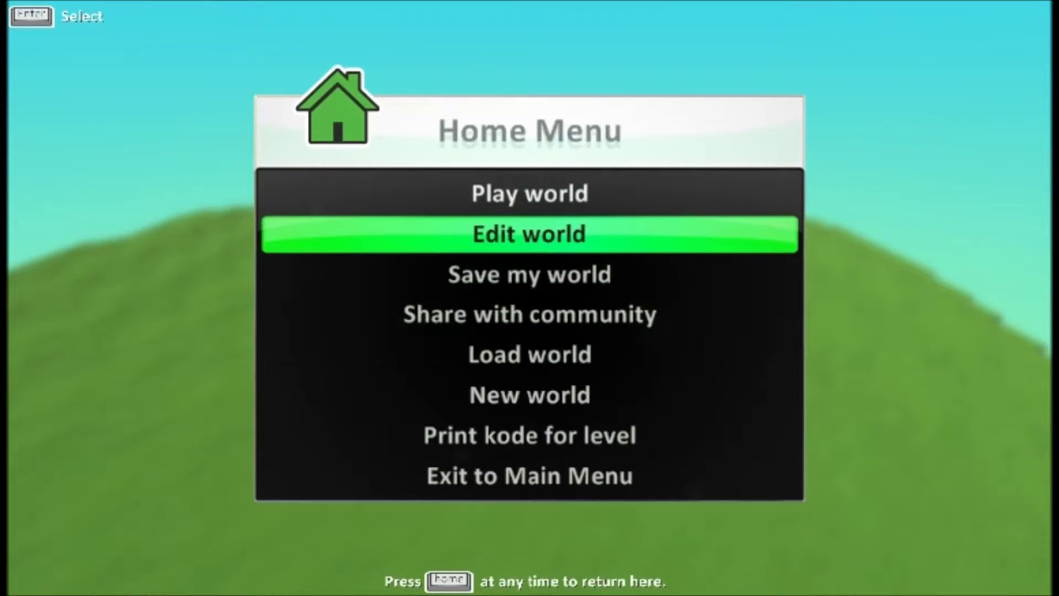
key("Down")
key("Up")
key("Down")
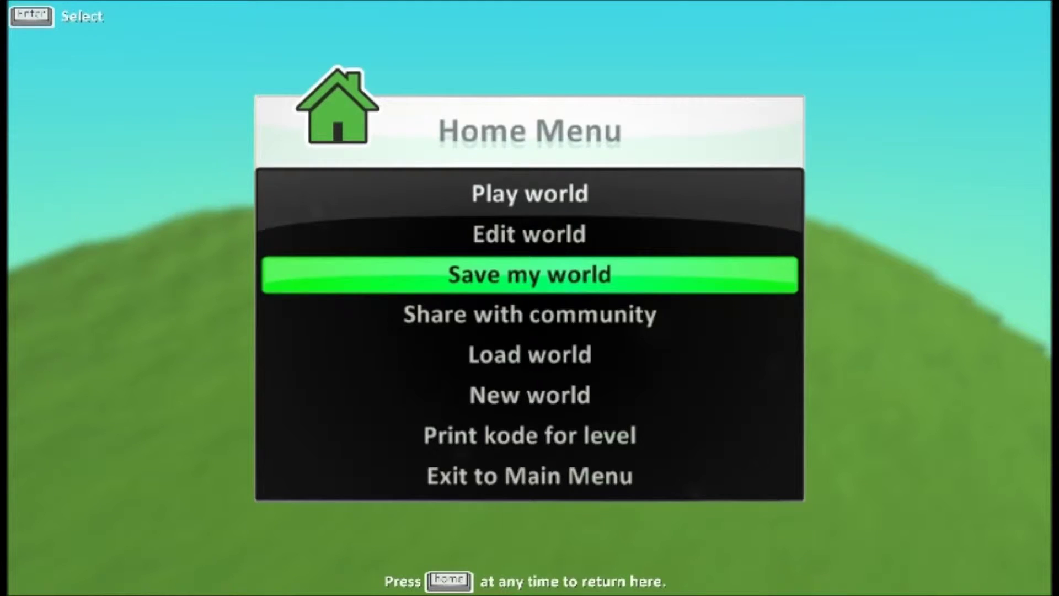
key("Down")
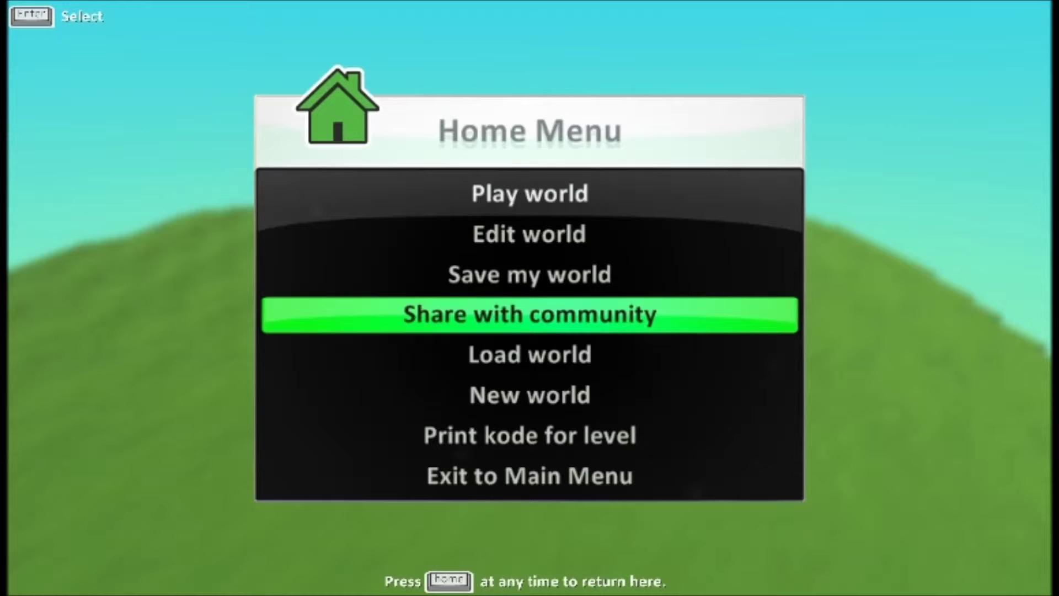
key("Down")
key("Up")
key("Down")
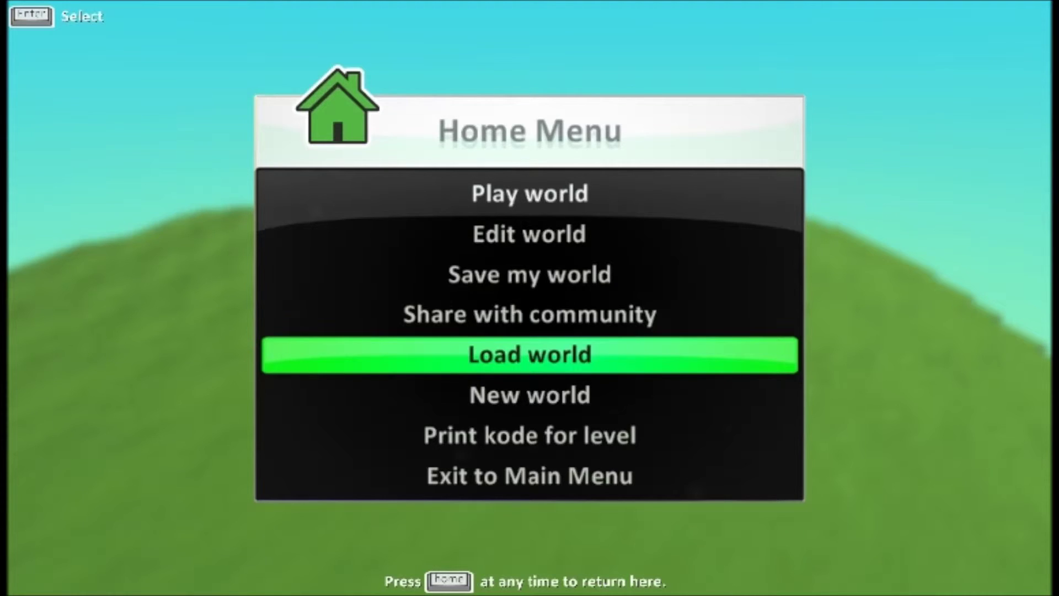
key("Down")
key("Down")
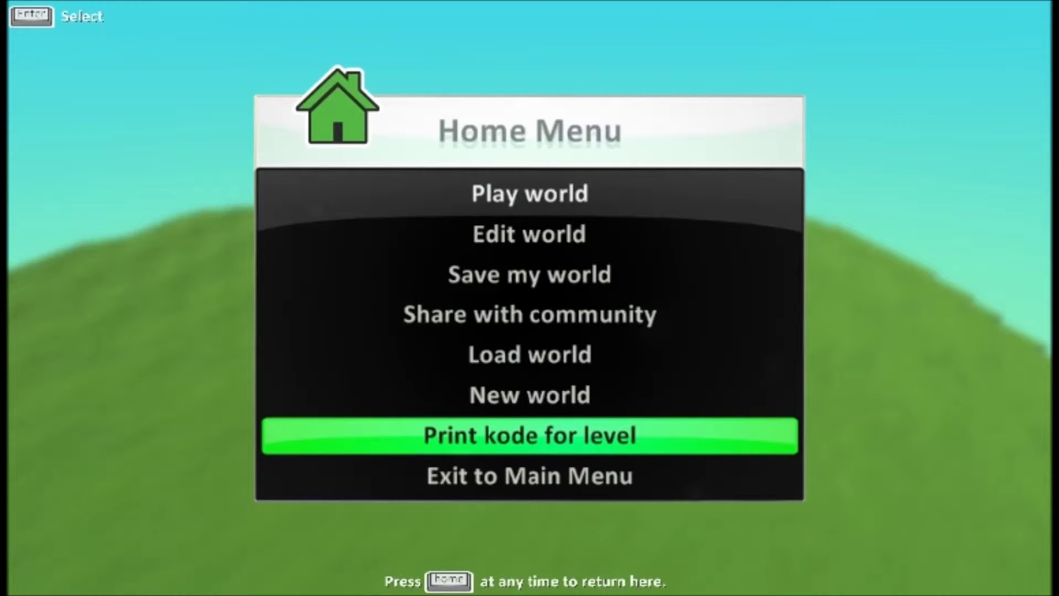
key("Down")
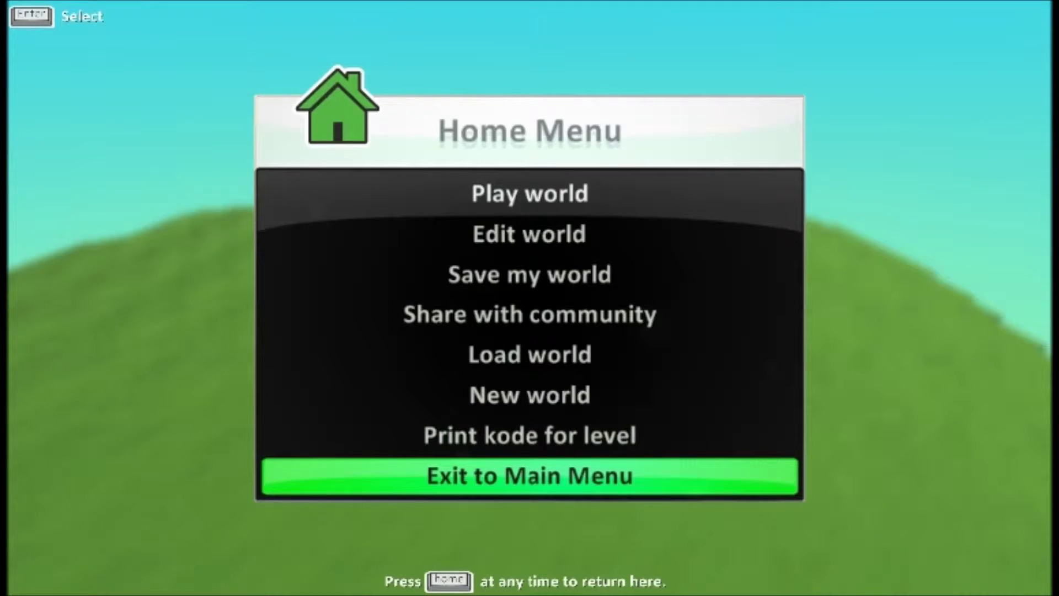
key("Escape")
Look through the editing tools from Move Camera through the Object Tool and path tool to the Ground Brush
key("Right")
key("Left")
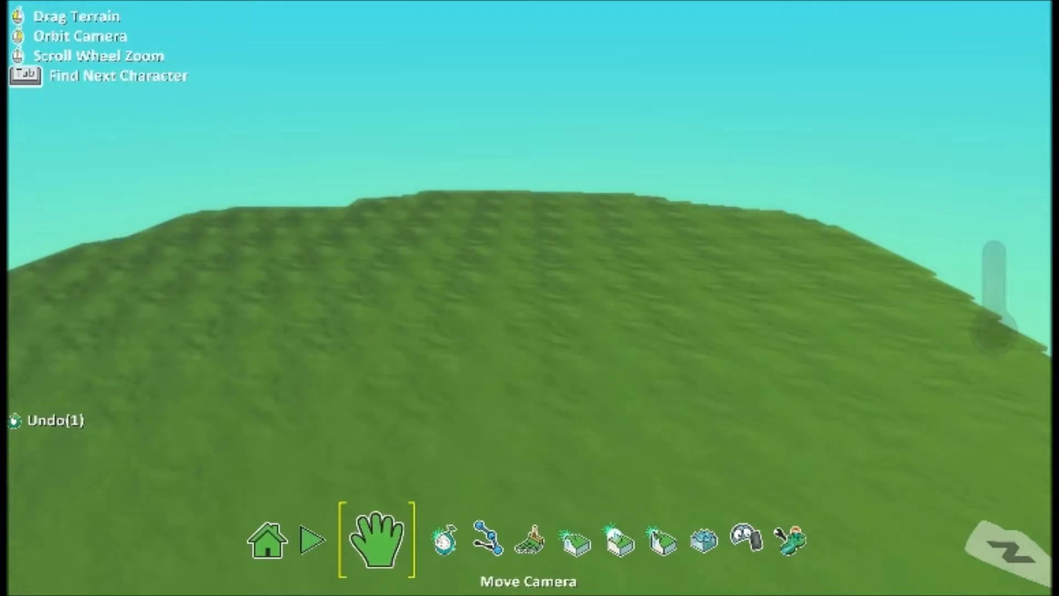
key("Left")
key("Right")
key("Right")
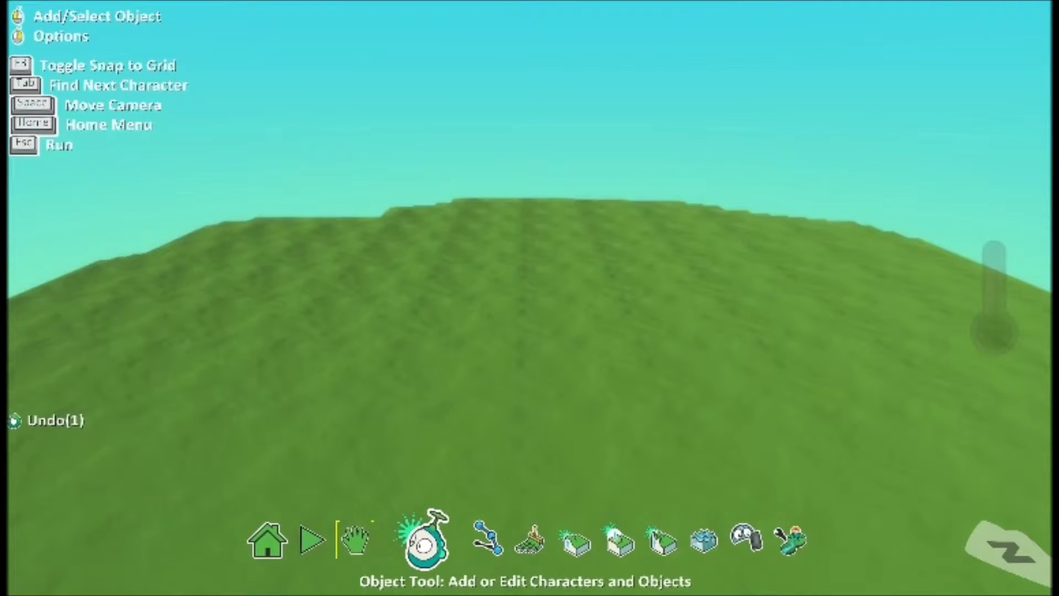
key("Right")
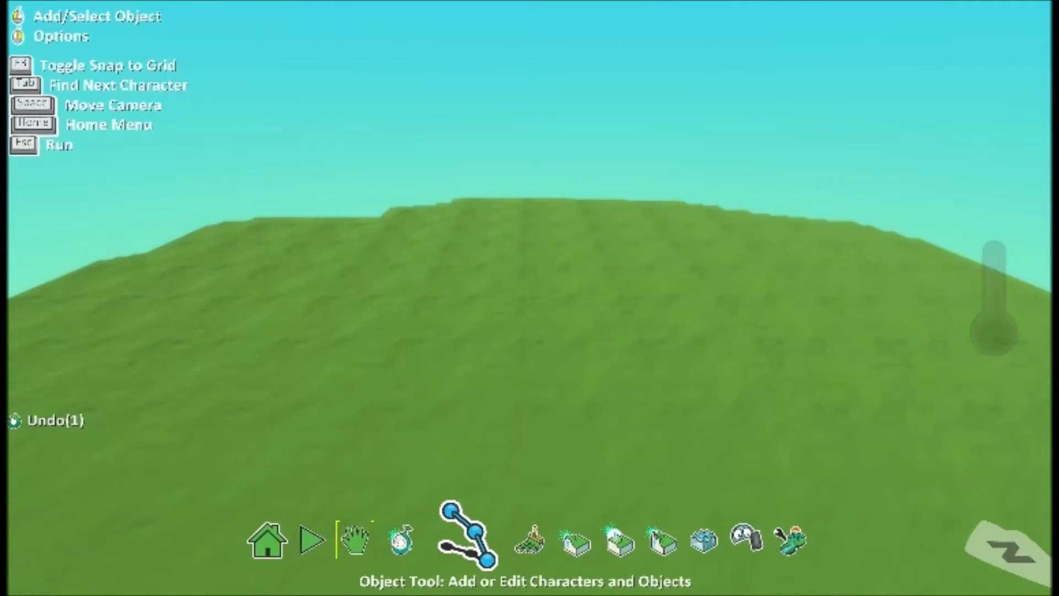
key("space")
key("Right")
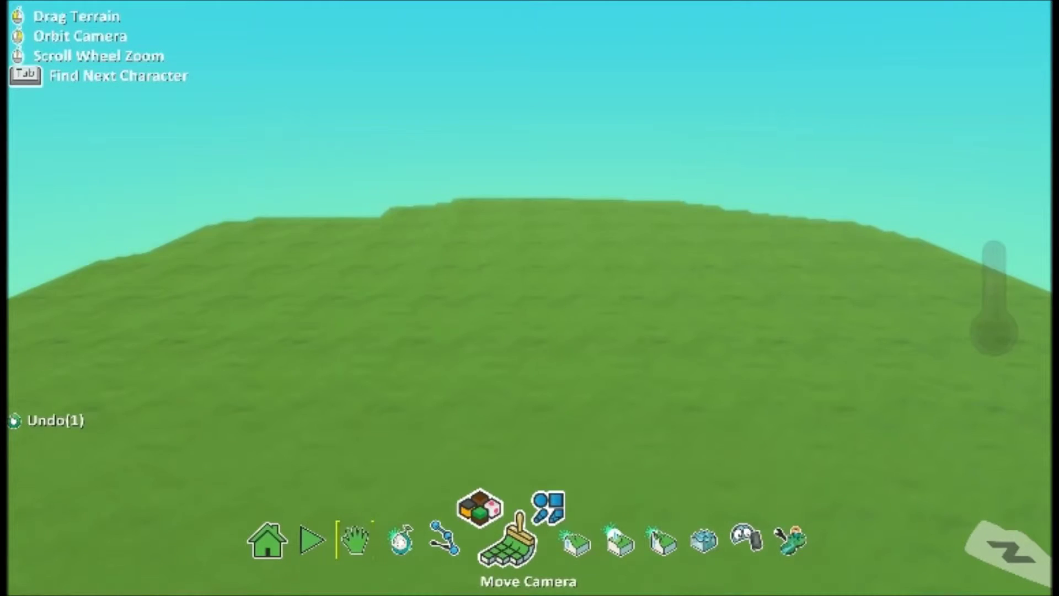
Raise a hill in the middle of the grass terrain with Up/Down, and smooth it with Flatten
left_click(557, 545)
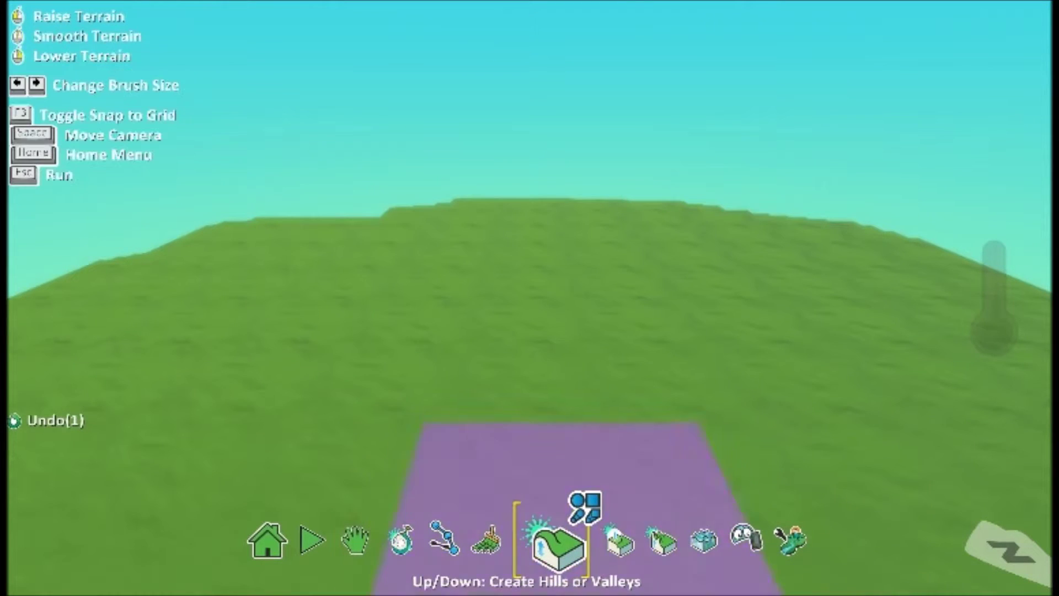
mouse_move(466, 369)
left_mouse_down()
mouse_move(460, 375)
mouse_move(703, 372)
mouse_move(452, 422)
mouse_move(435, 474)
mouse_move(281, 330)
mouse_move(342, 366)
mouse_move(474, 342)
mouse_move(777, 326)
mouse_move(552, 386)
mouse_move(519, 409)
mouse_move(563, 435)
mouse_move(599, 529)
left_mouse_up()
left_click(601, 544)
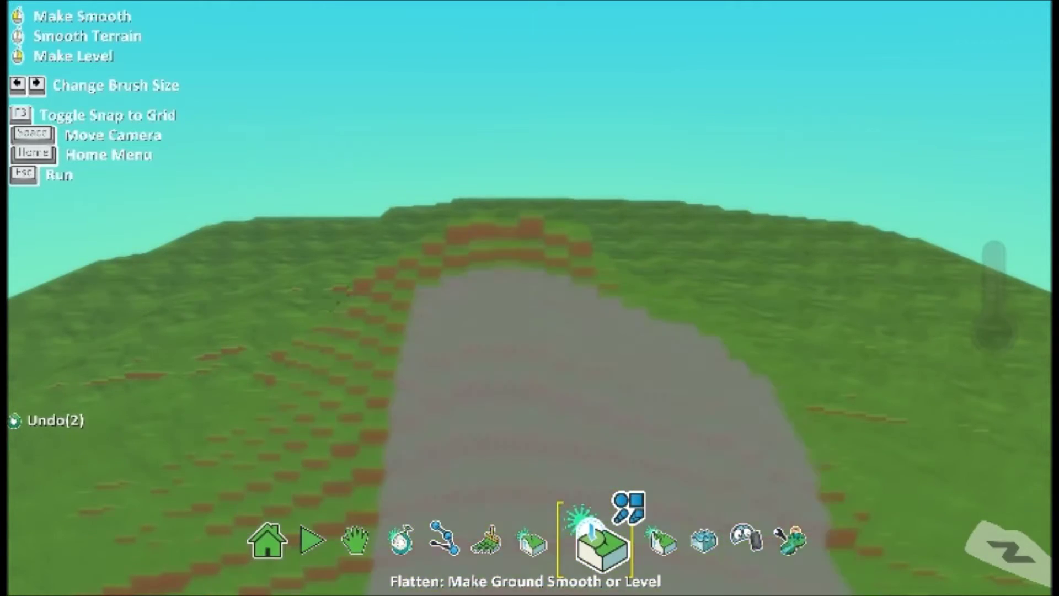
key("Right")
Make the hill and its surrounding ground spikey with the Roughen tool
left_click(644, 543)
left_click(551, 386)
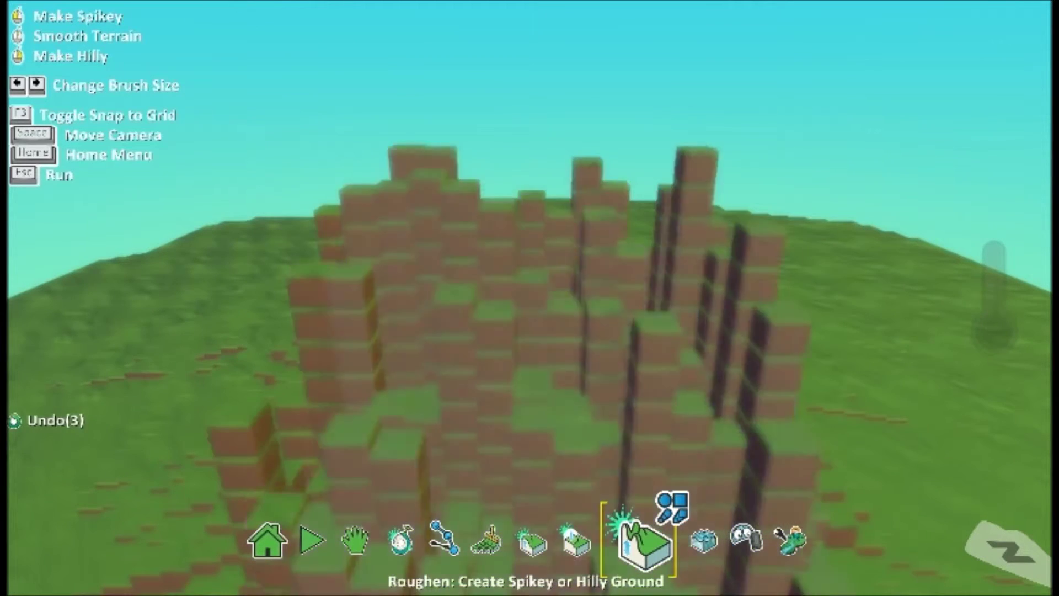
scroll(767, 421, "down", 8)
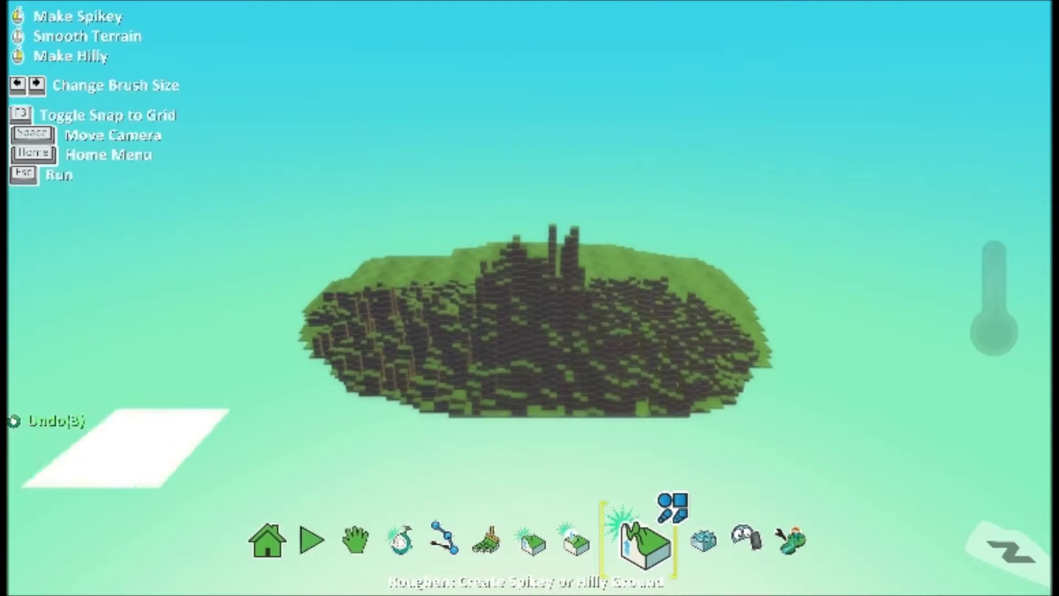
Add water with the Water Tool, raise it above most of the terrain, and inspect the flooded world
left_click(684, 542)
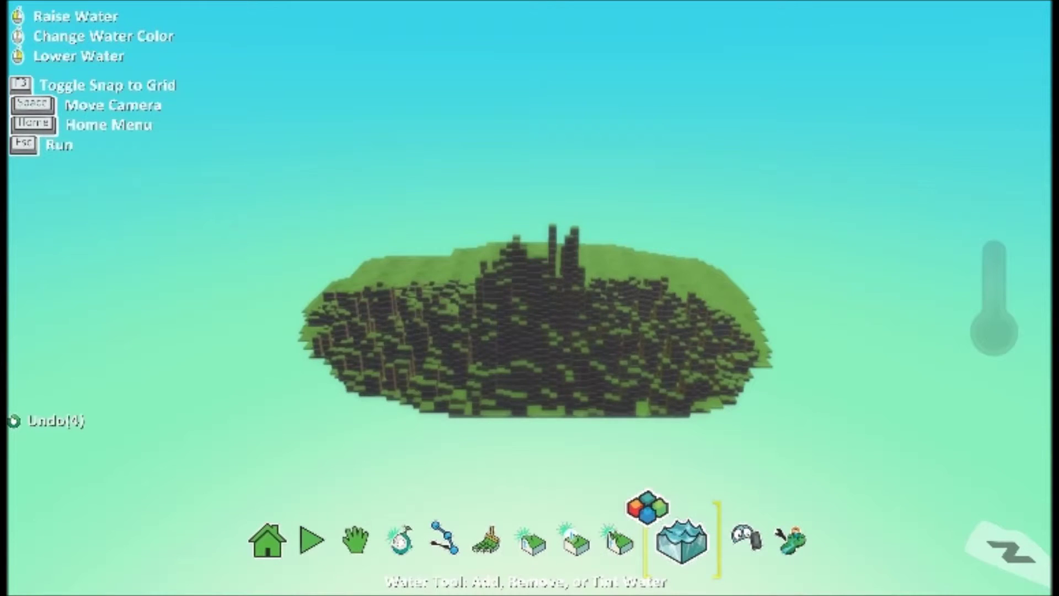
left_click(528, 101)
left_click(528, 101)
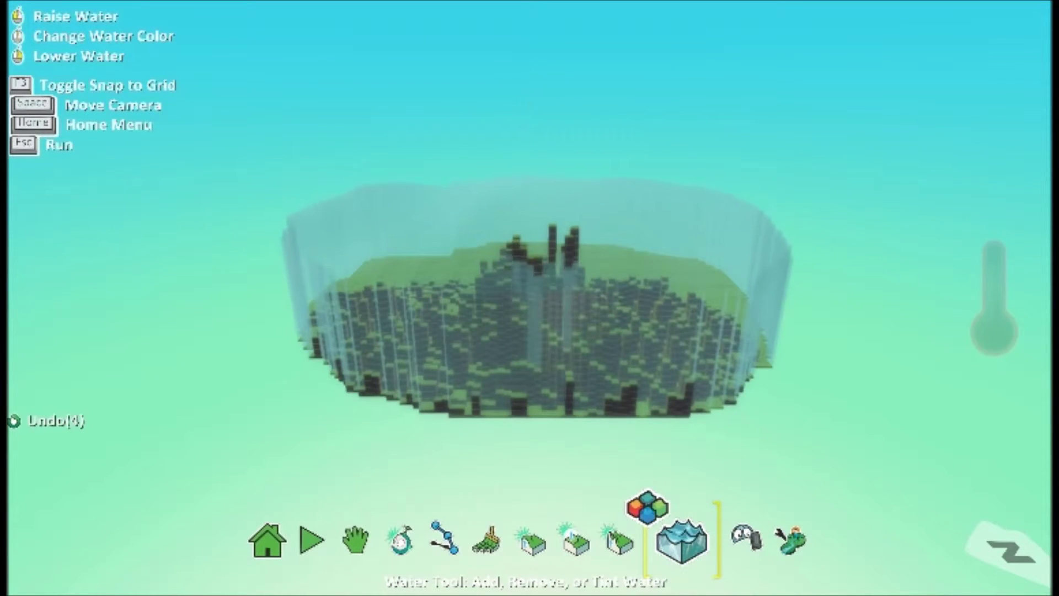
scroll(528, 101, "down", 4)
scroll(528, 101, "up", 10)
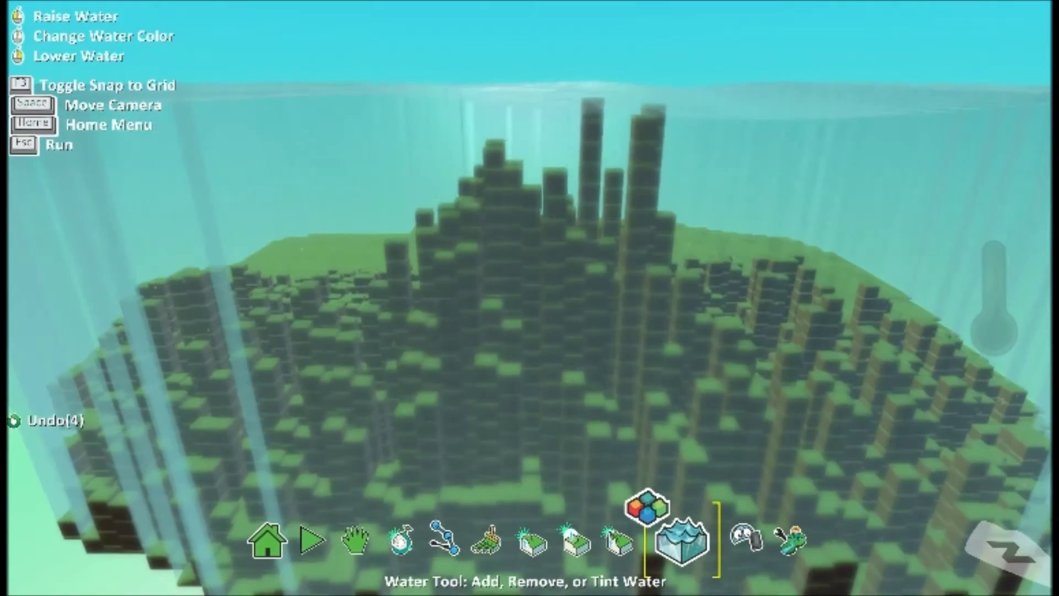
scroll(529, 298, "up", 5)
scroll(529, 297, "down", 8)
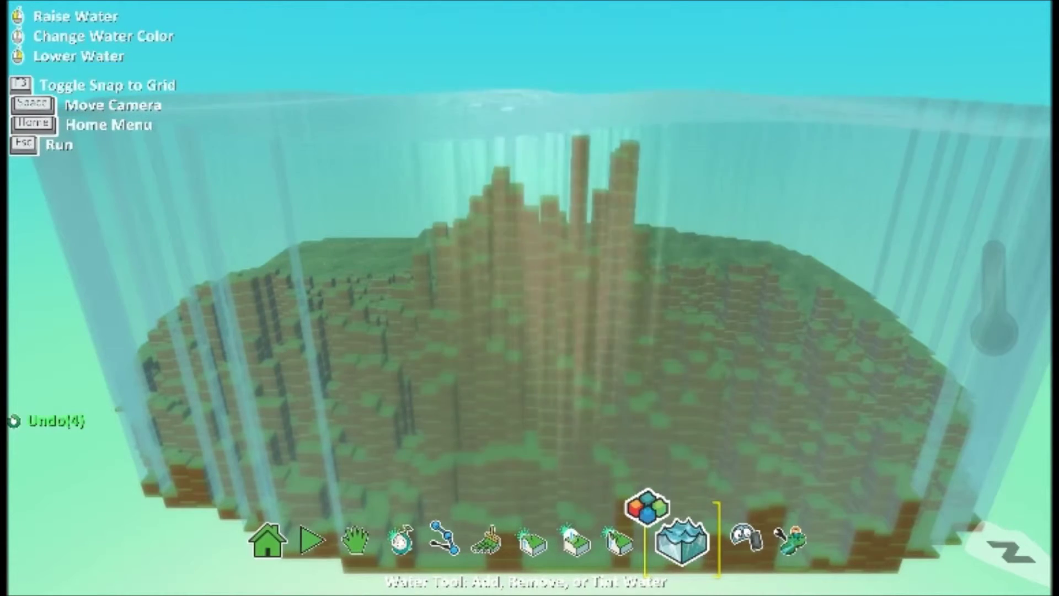
Undo the water, roughening, flattening and hill edits back to the flat grass terrain
key("ctrl+z")
key("ctrl+z")
key("ctrl+z")
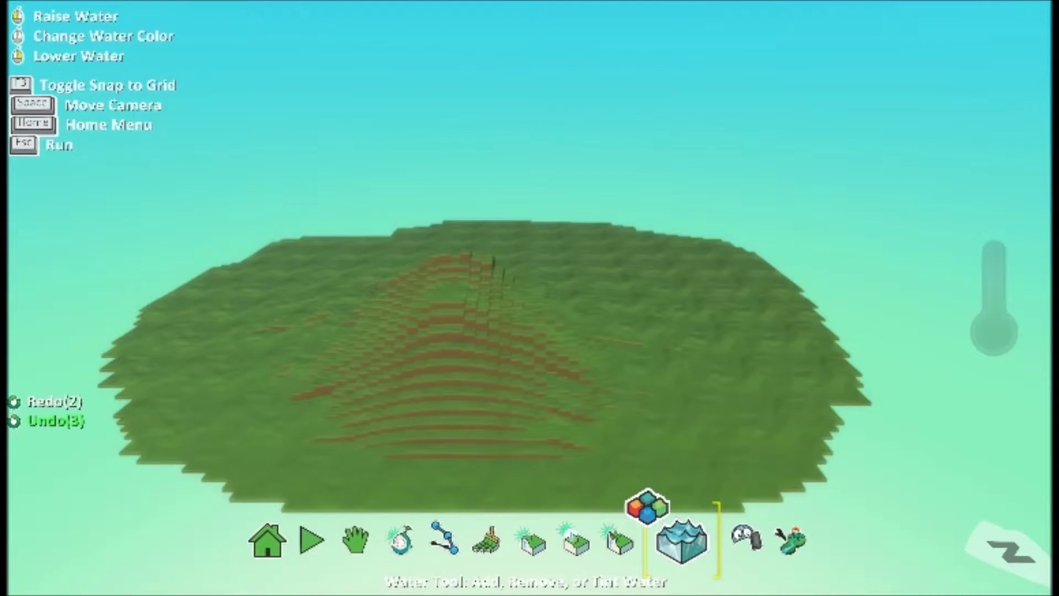
key("ctrl+z")
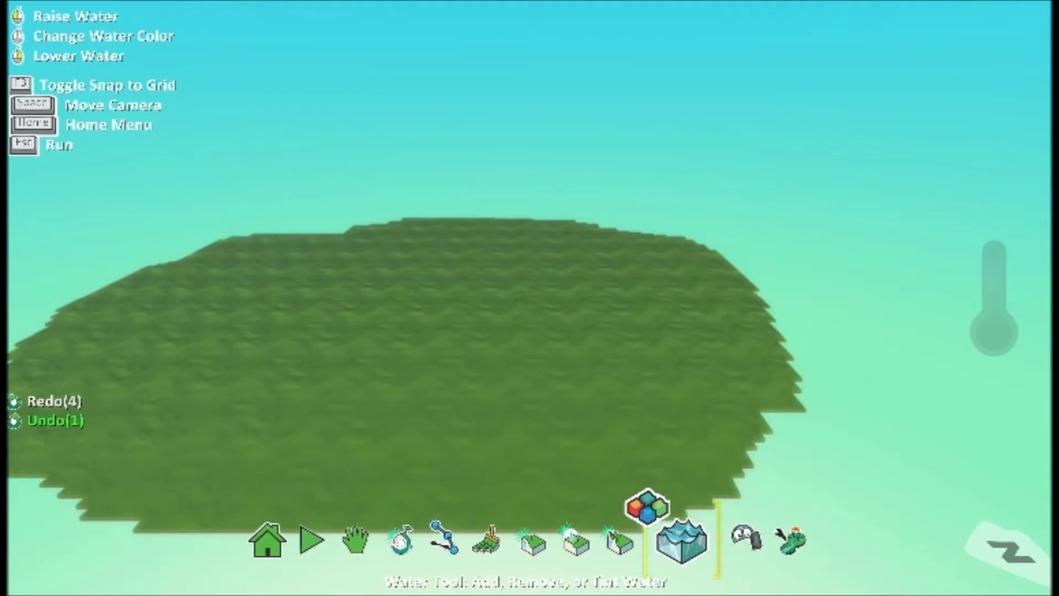
key("ctrl+y")
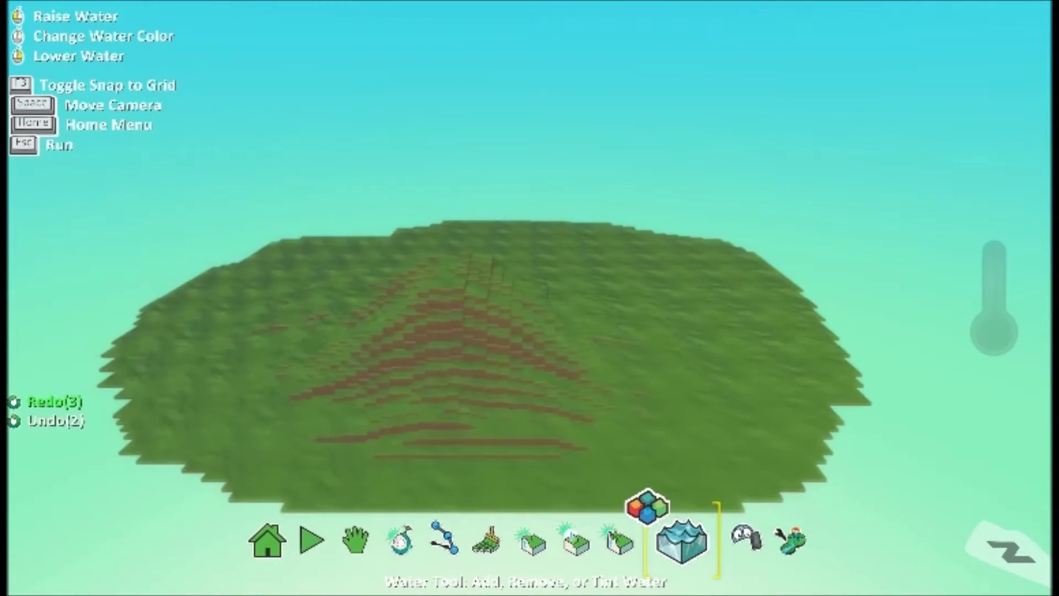
key("ctrl+z")
Open the world settings and look through the options down to Score Persistence: Brown at the end of the list
key("Right")
key("Right")
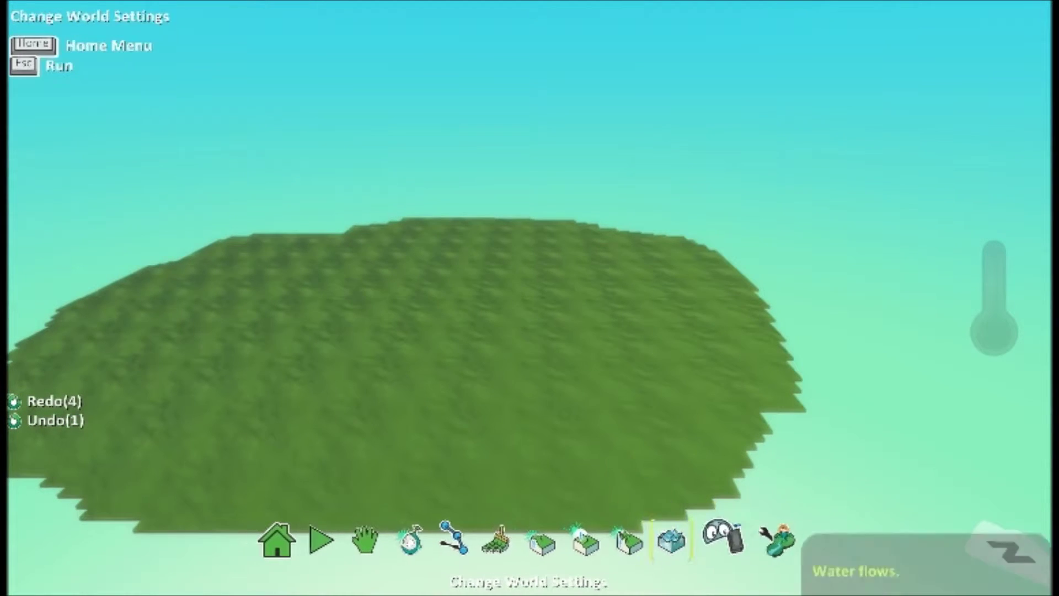
key("Right")
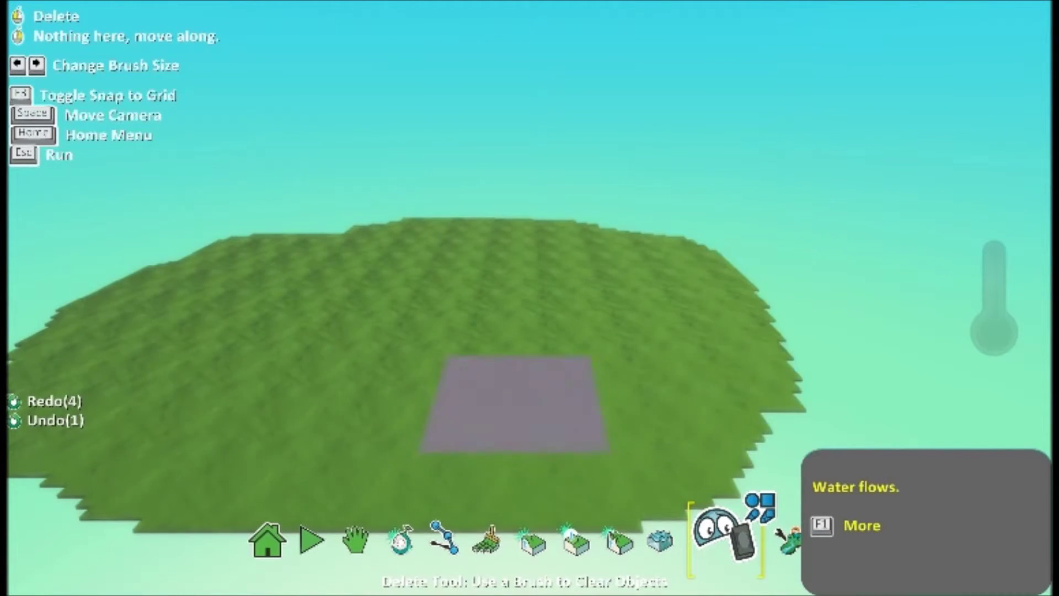
key("Right")
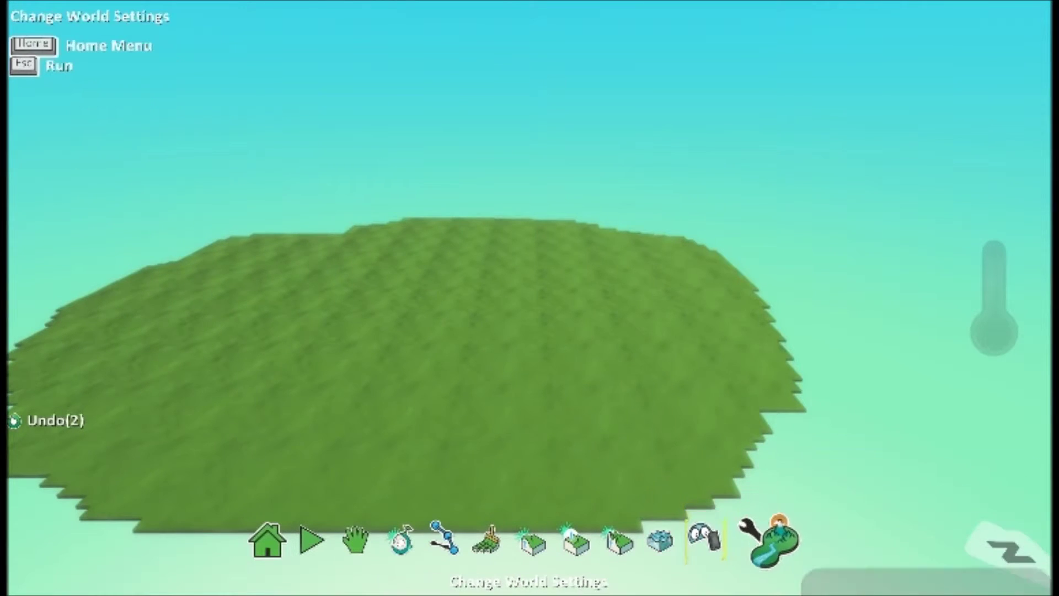
key("Return")
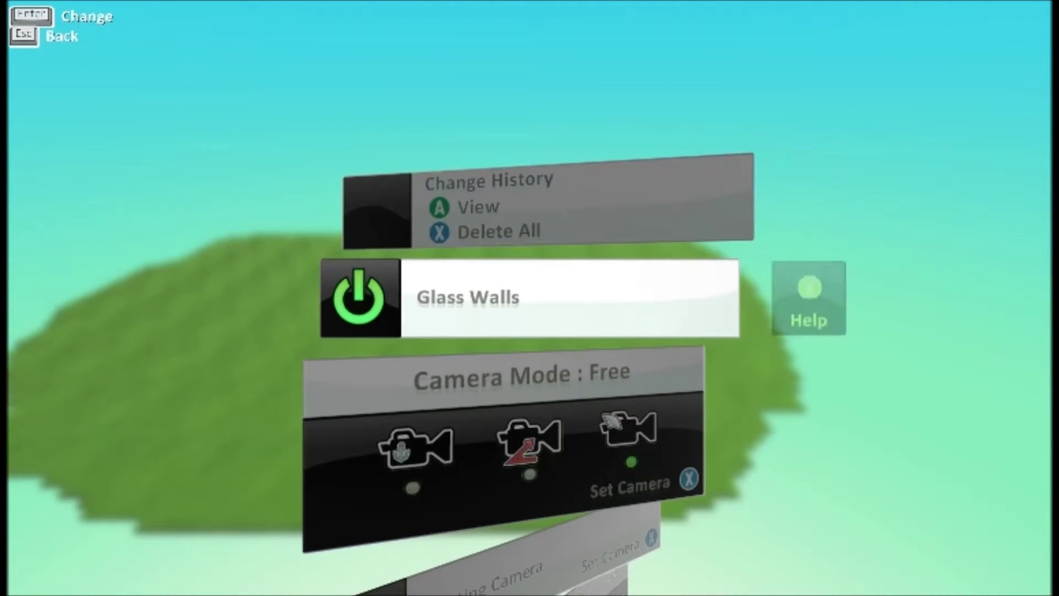
key("Up")
key("Down")
key("Down")
key("Down")
key("Down")
key("Down")
key("Down")
key("Down")
key("Down")
key("Down")
key("Down")
key("Down")
key("Down")
key("Down")
key("Down")
key("Down")
key("Down")
key("Down")
key("Down")
key("Down")
key("Down")
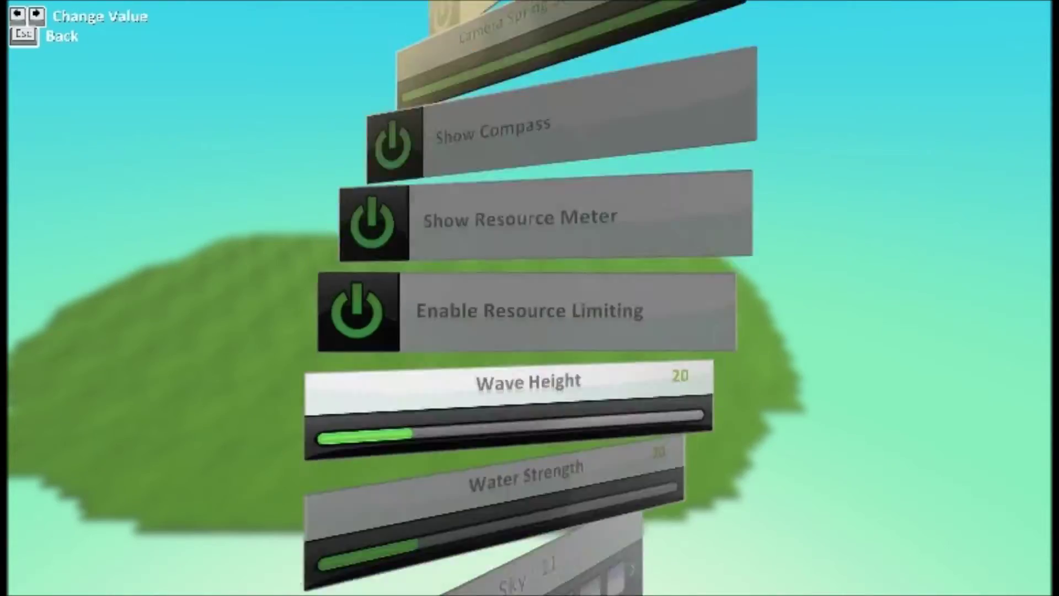
key("Down")
key("Down")
key("Down")
key("Down")
key("Down")
key("Down")
key("Down")
key("Down")
key("Down")
key("Down")
key("Down")
key("Down")
key("Down")
key("Down")
key("Down")
key("Down")
key("Down")
key("Down")
key("Down")
key("Down")
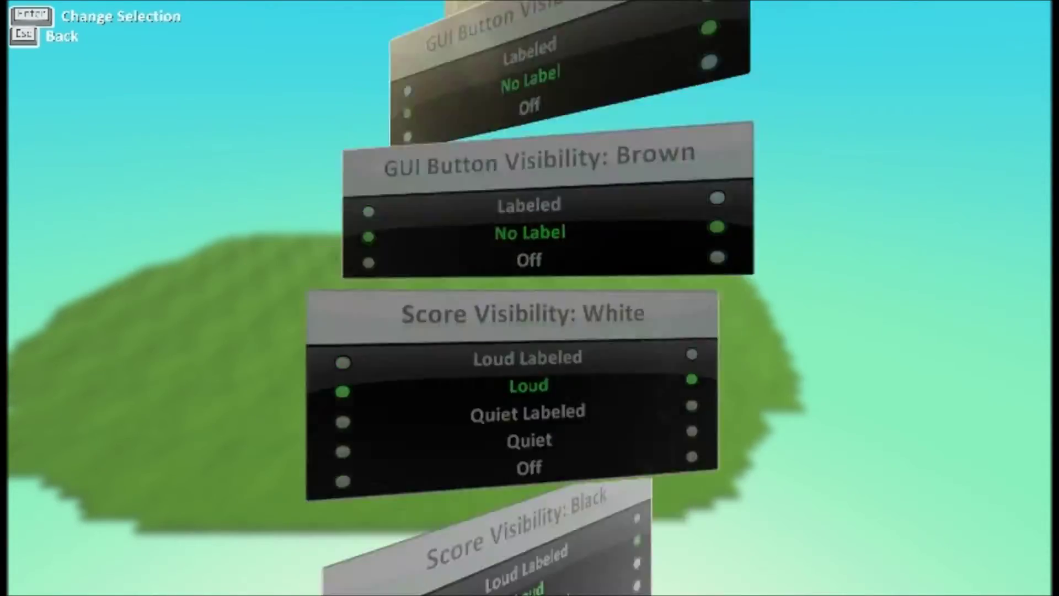
key("Up")
key("Up")
key("Up")
key("Up")
key("Up")
key("Up")
key("Up")
key("Up")
key("Up")
key("Up")
key("Up")
key("Up")
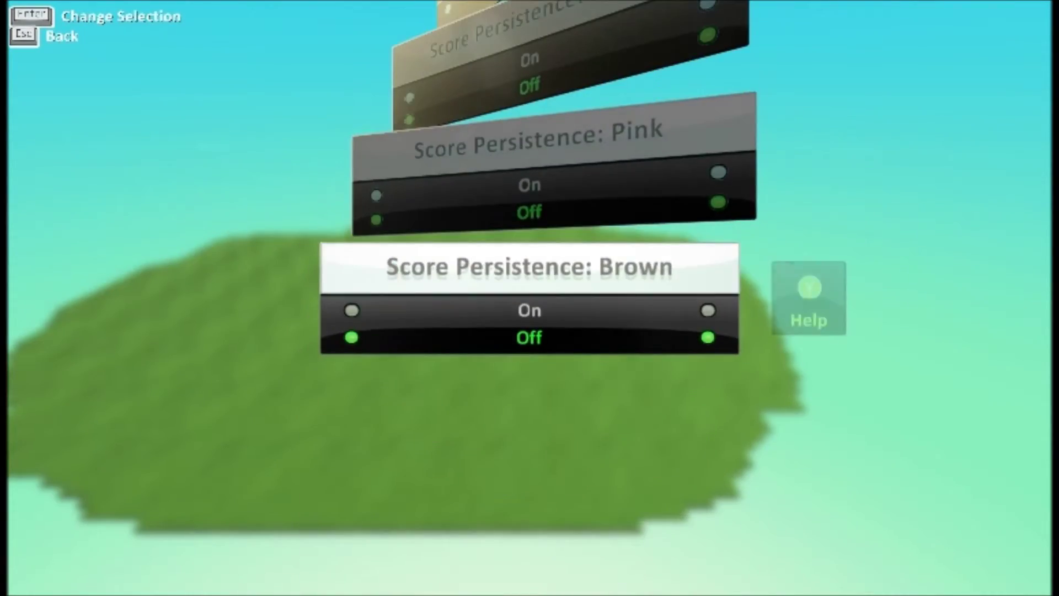
Review the world settings in reverse, back to Change History at the start of the list
key("Up")
key("Up")
key("Up")
key("Up")
key("Up")
key("Up")
key("Up")
key("Up")
key("Up")
key("Up")
key("Up")
key("Up")
key("Up")
key("Up")
key("Up")
key("Up")
key("Up")
key("Up")
key("Up")
key("Up")
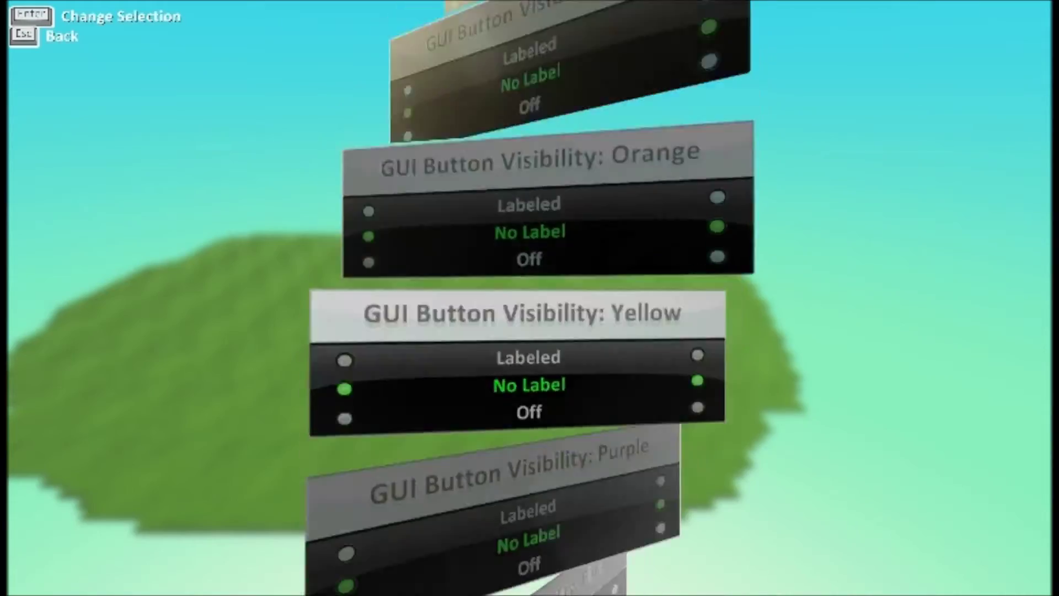
key("Up")
key("Up")
key("Up")
key("Up")
key("Up")
key("Up")
key("Up")
key("Up")
key("Up")
key("Up")
key("Up")
key("Up")
key("Up")
key("Up")
key("Up")
key("Up")
key("Up")
key("Up")
key("Up")
key("Up")
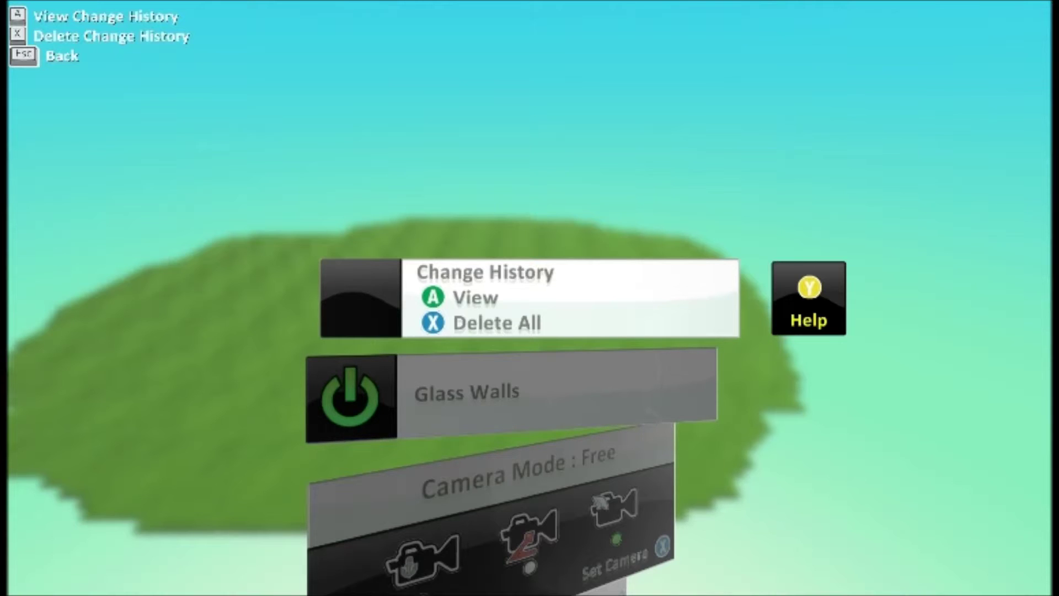
Leave the world settings and bring up the Object Tool's add-object wheel on the grass terrain
key("Escape")
scroll(529, 298, "up", 3)
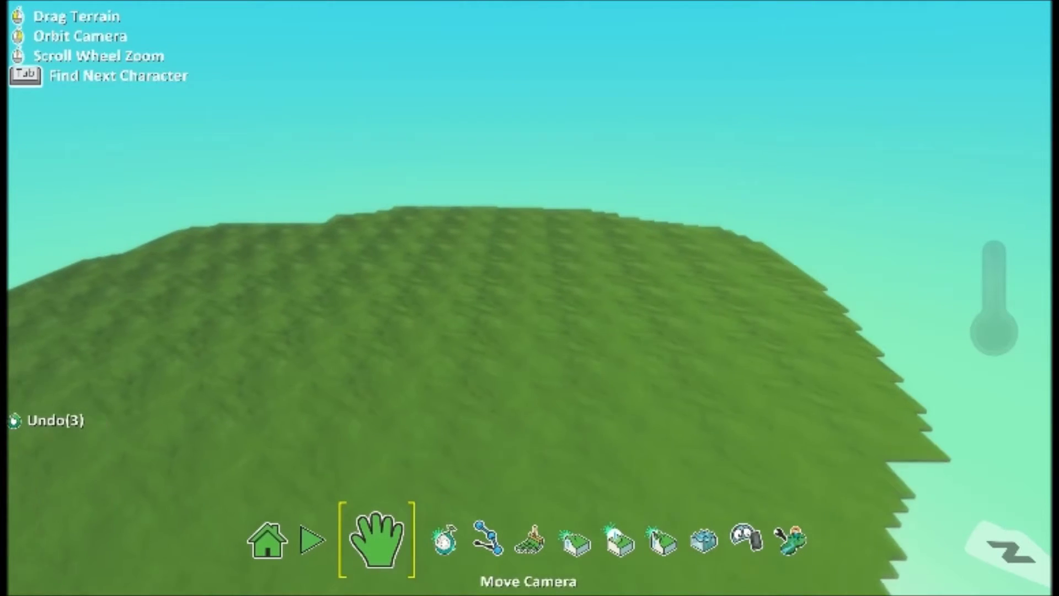
left_click_drag(529, 331, 607, 331)
left_click(433, 540)
left_click(530, 298)
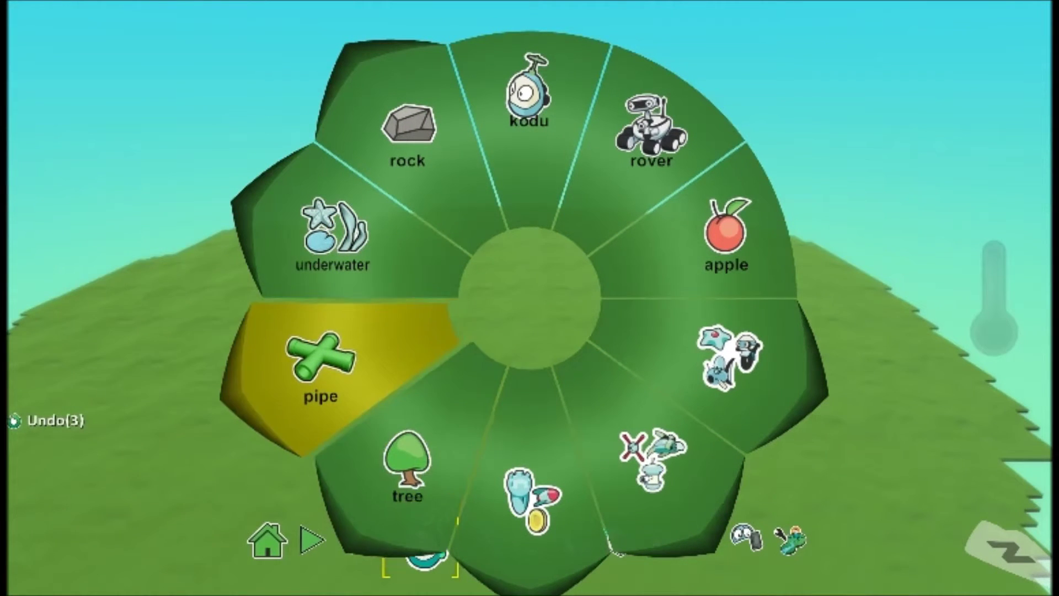
Look into the pipe and underwater categories of the object wheel, then return to the main wheel
left_click(321, 356)
left_click(320, 356)
key("Return")
key("Escape")
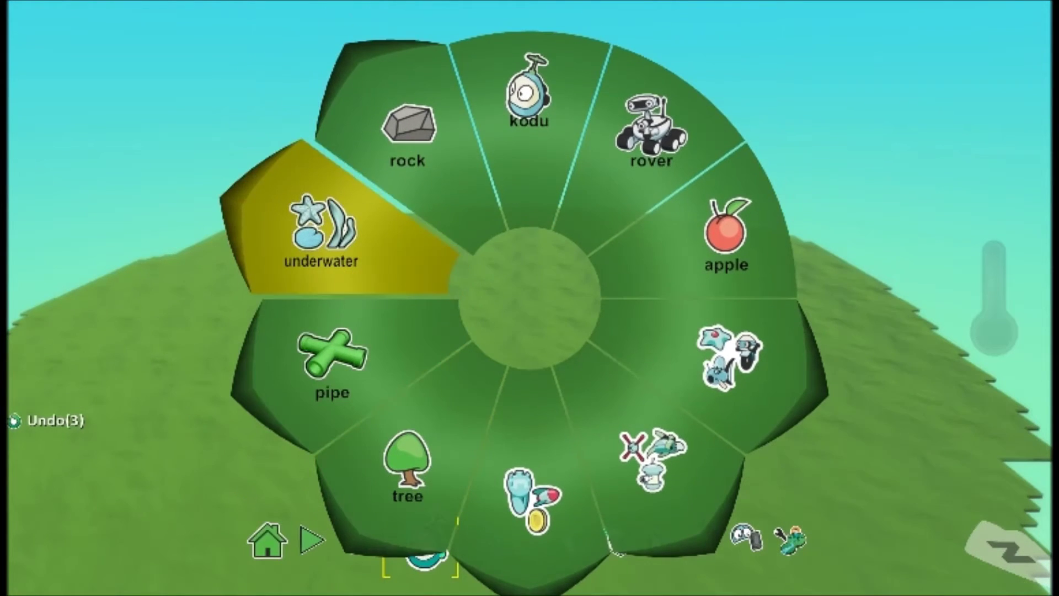
key("Return")
key("Left")
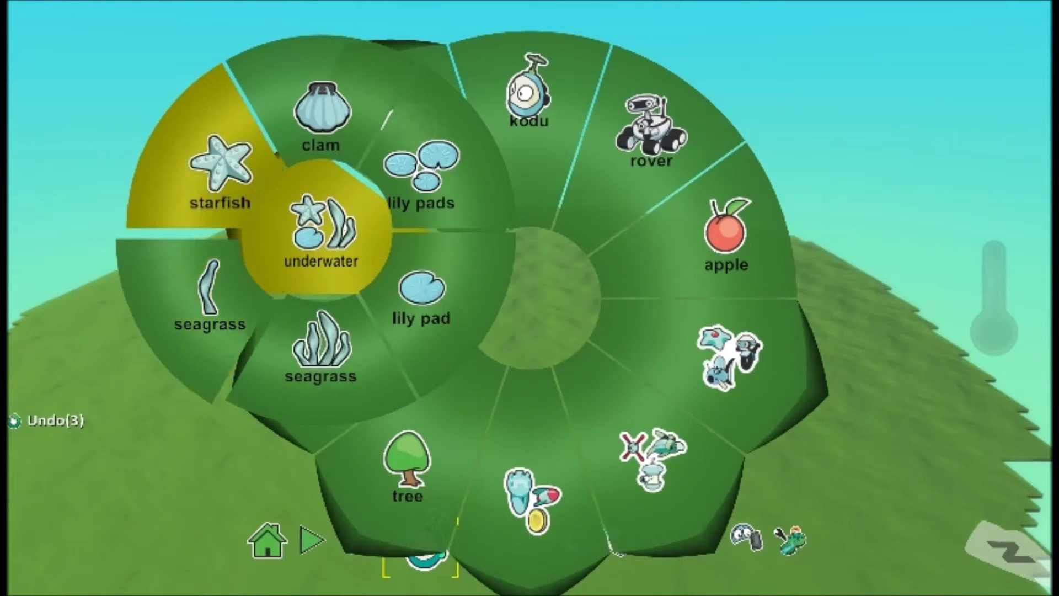
key("Escape")
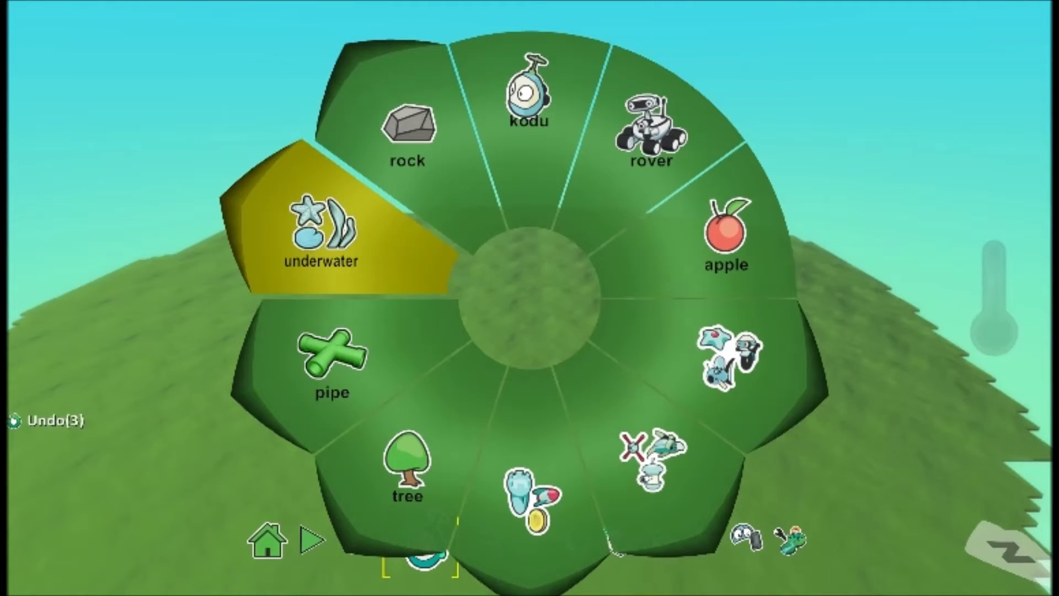
Look through the main object wheel from rock past kodu, rover and apple to the ammo, castle and coin group
key("Right")
key("Right")
key("Left")
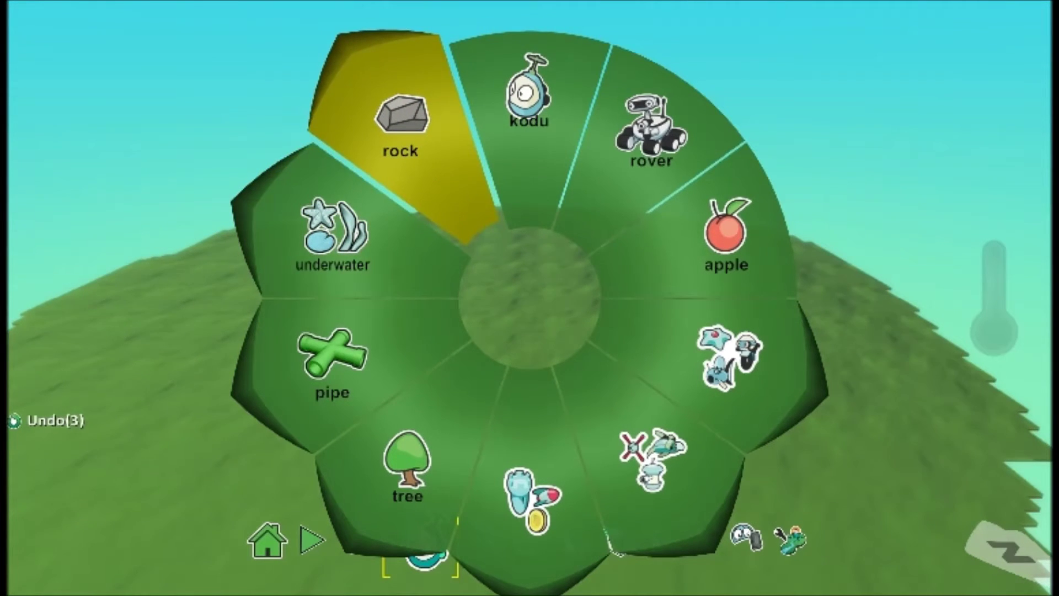
key("Right")
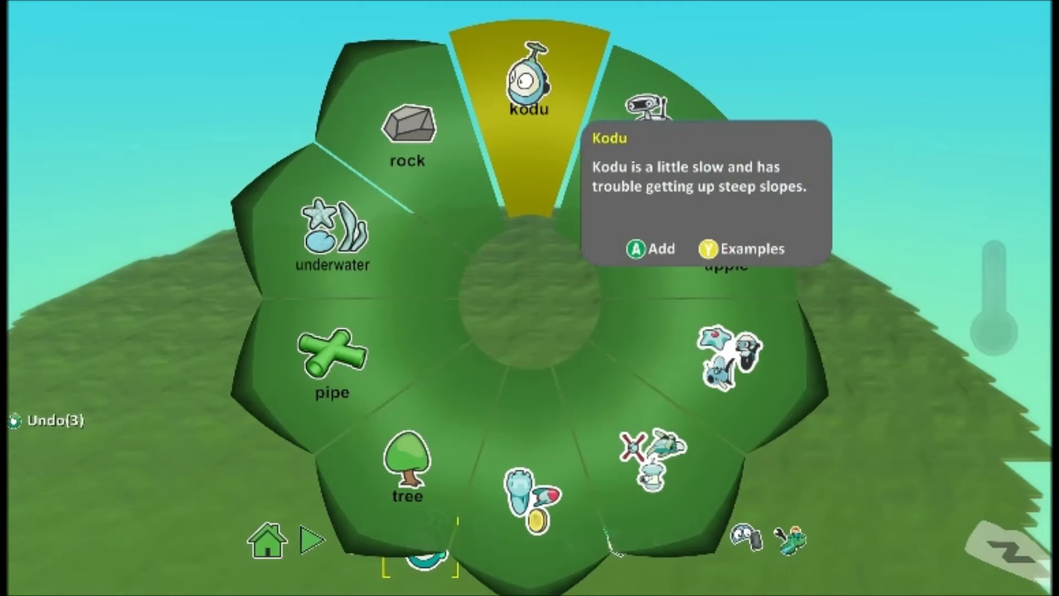
key("Right")
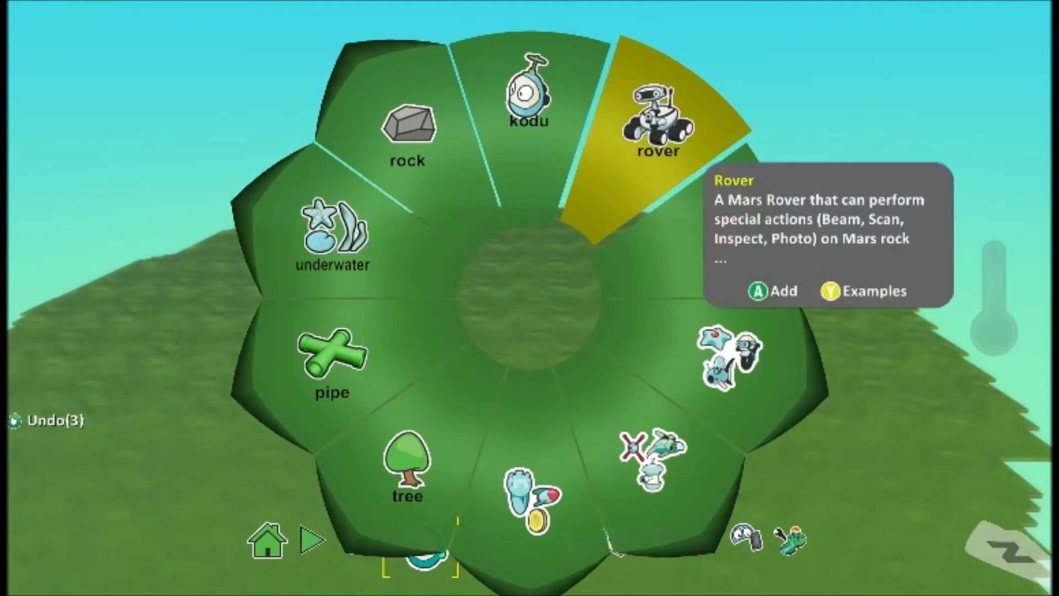
key("Right")
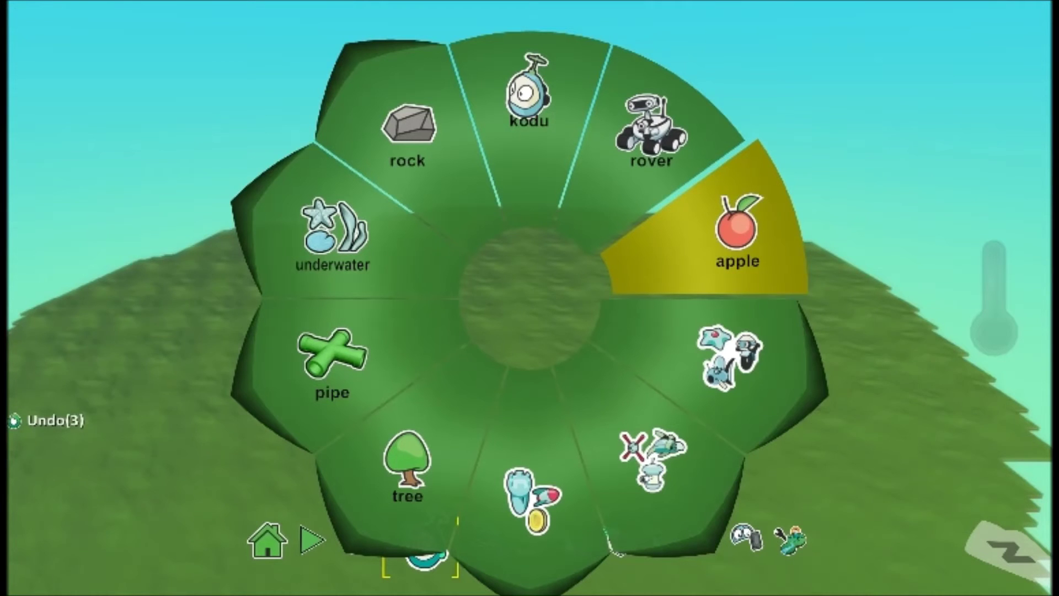
key("Right")
key("Right")
key("Right")
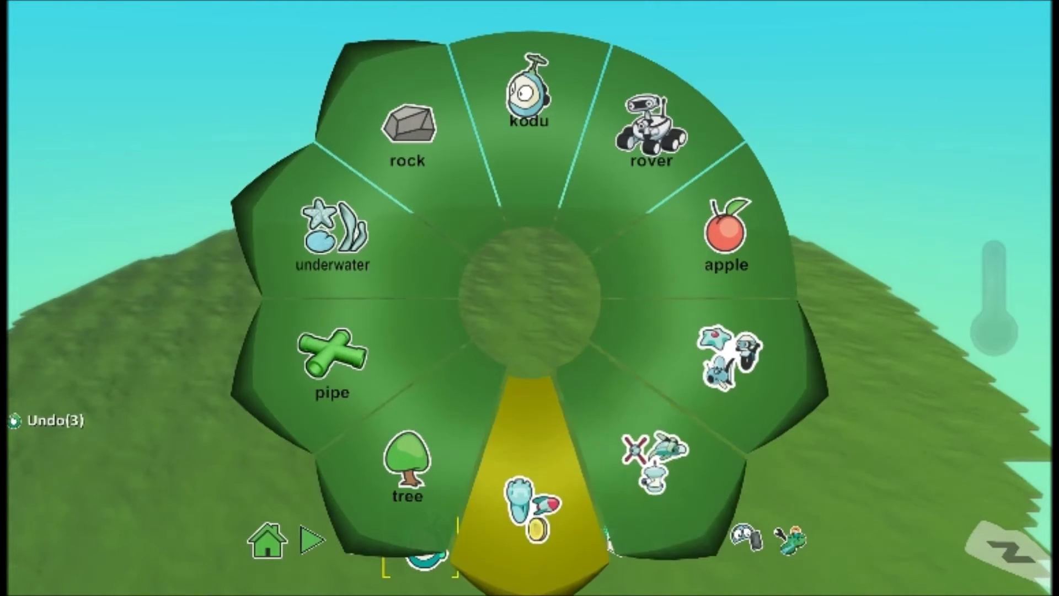
Look through the objects in the group containing ammo, castle and coin, then return to the main wheel
left_click(529, 475)
key("Right")
key("Right")
key("Left")
key("Right")
key("Right")
key("Right")
key("Right")
key("Right")
key("Right")
key("Left")
key("Left")
key("Right")
key("Right")
key("Right")
key("Right")
key("Right")
key("Right")
key("Right")
key("Right")
key("Right")
key("Left")
key("Left")
key("Left")
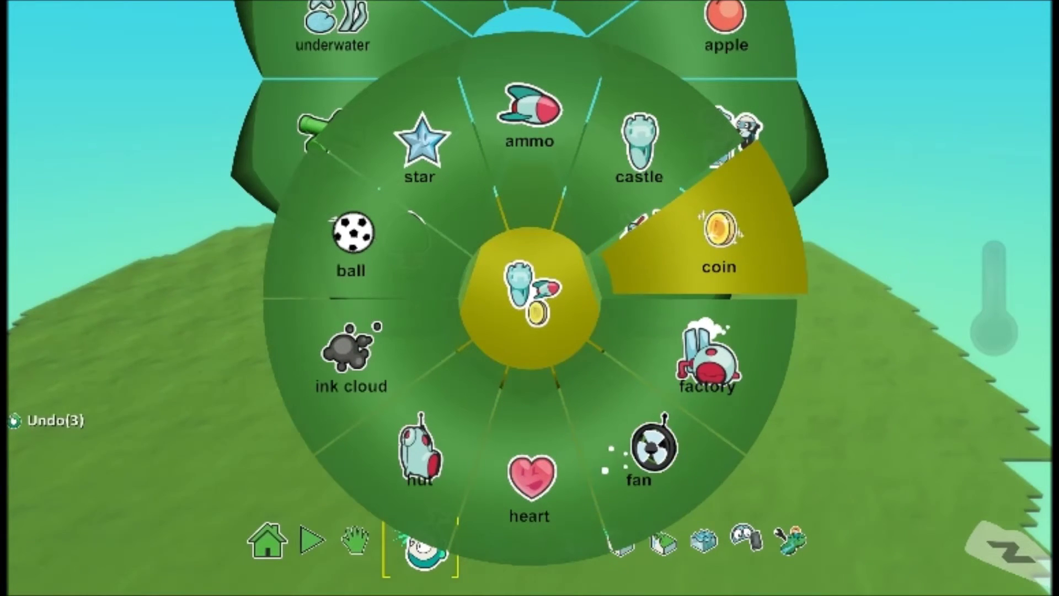
key("Right")
key("Right")
key("Right")
key("Right")
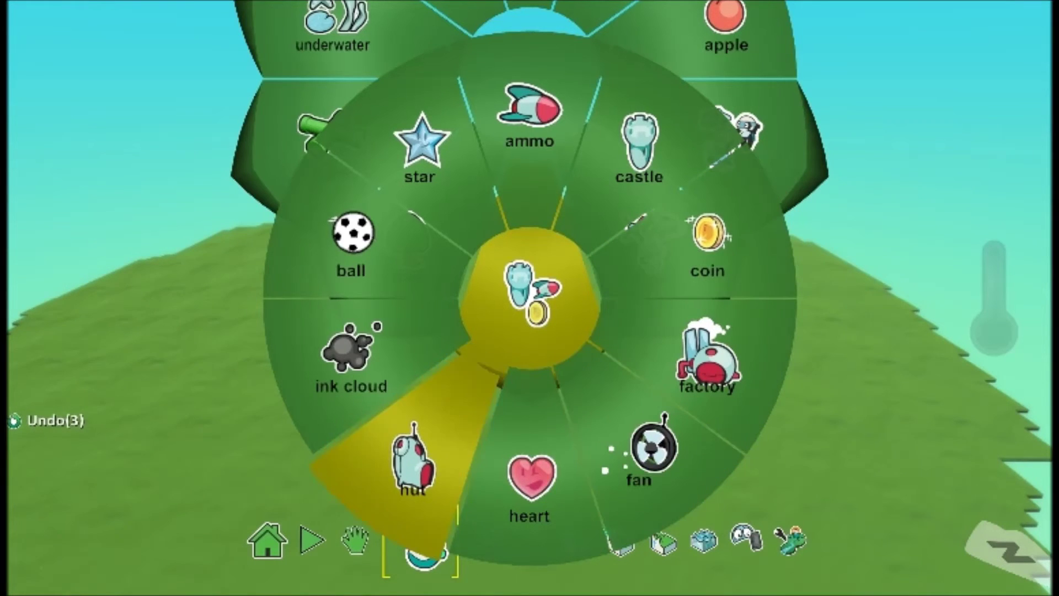
key("Left")
key("Left")
key("Left")
key("Escape")
Look through the characters and objects in the group containing sputnik, turtle and stick, then return to the main wheel
key("Left")
key("Left")
key("Right")
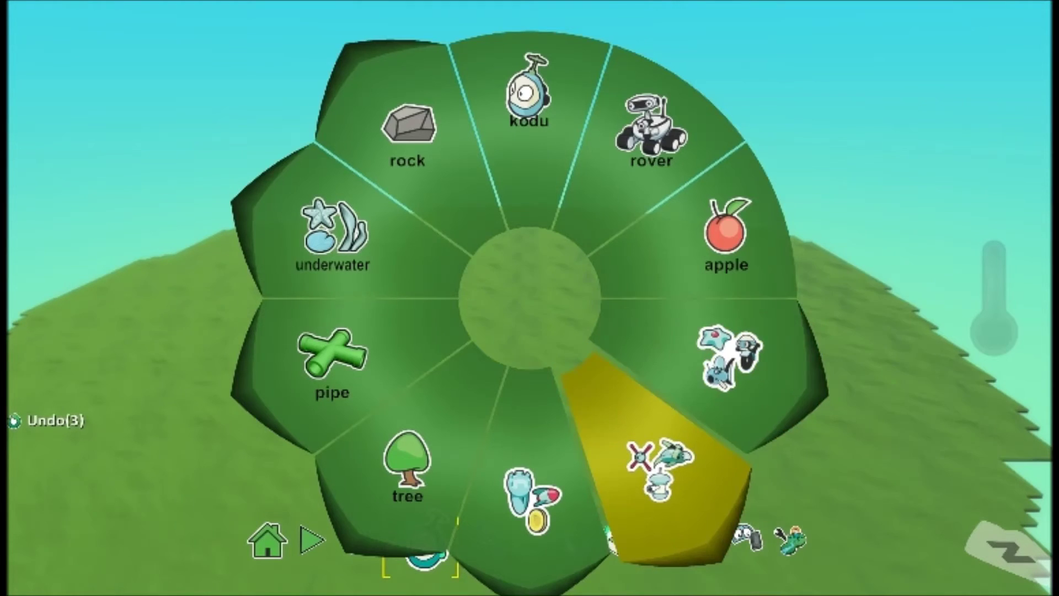
key("Return")
key("Left")
key("Left")
key("Left")
key("Left")
key("Left")
key("Left")
key("Left")
key("Left")
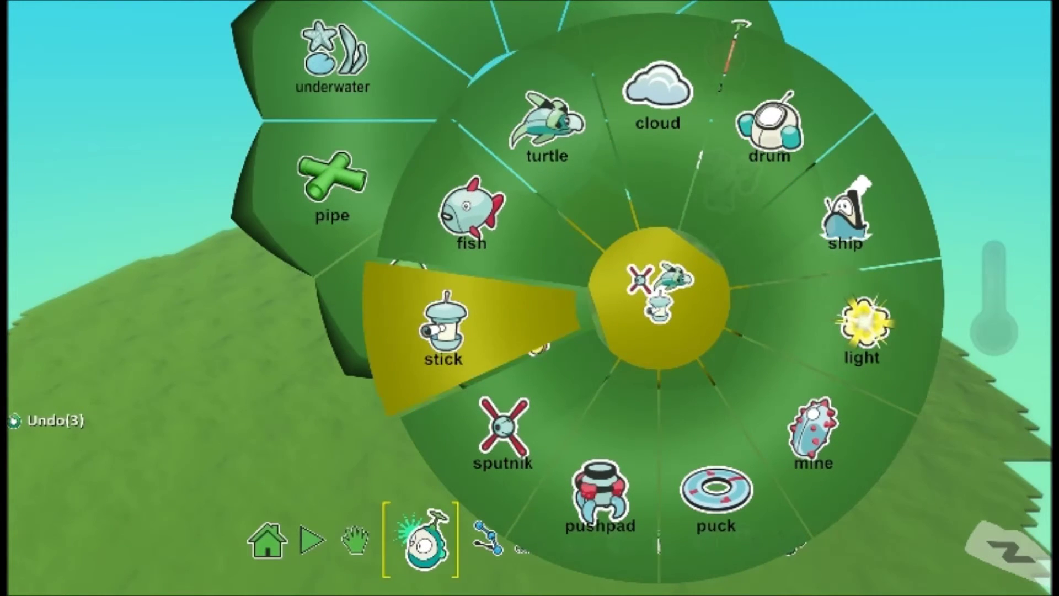
key("Right")
key("Right")
key("Right")
key("Right")
key("Right")
key("Right")
key("Right")
key("Right")
key("Right")
key("Left")
key("Left")
key("Left")
key("Left")
key("Right")
key("Right")
key("Right")
key("Right")
key("Right")
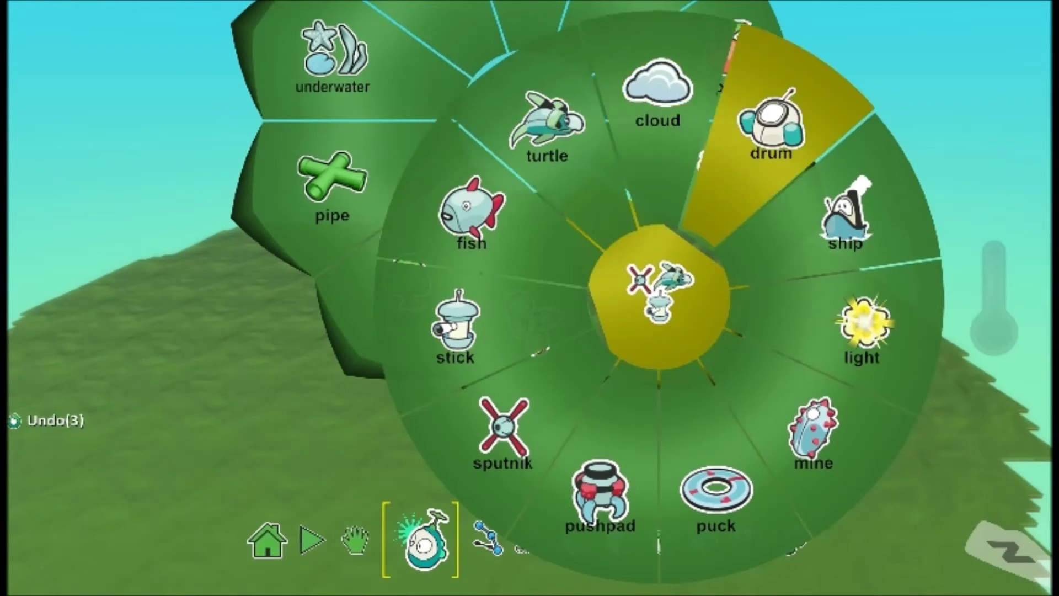
key("Escape")
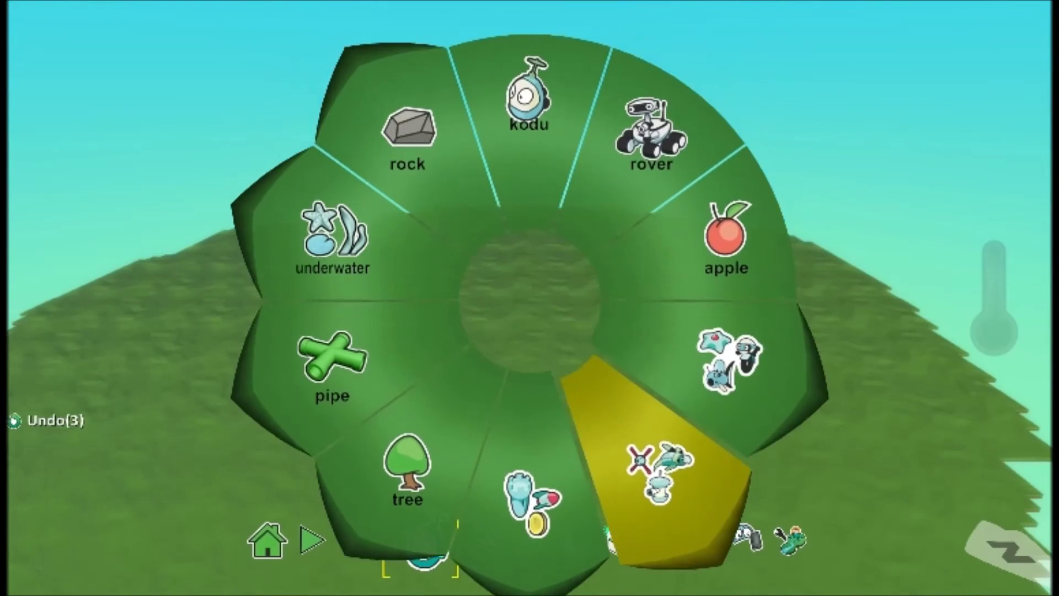
Add a cycle to the grass terrain from the group containing balloon, fly fish and saucer
left_click(744, 349)
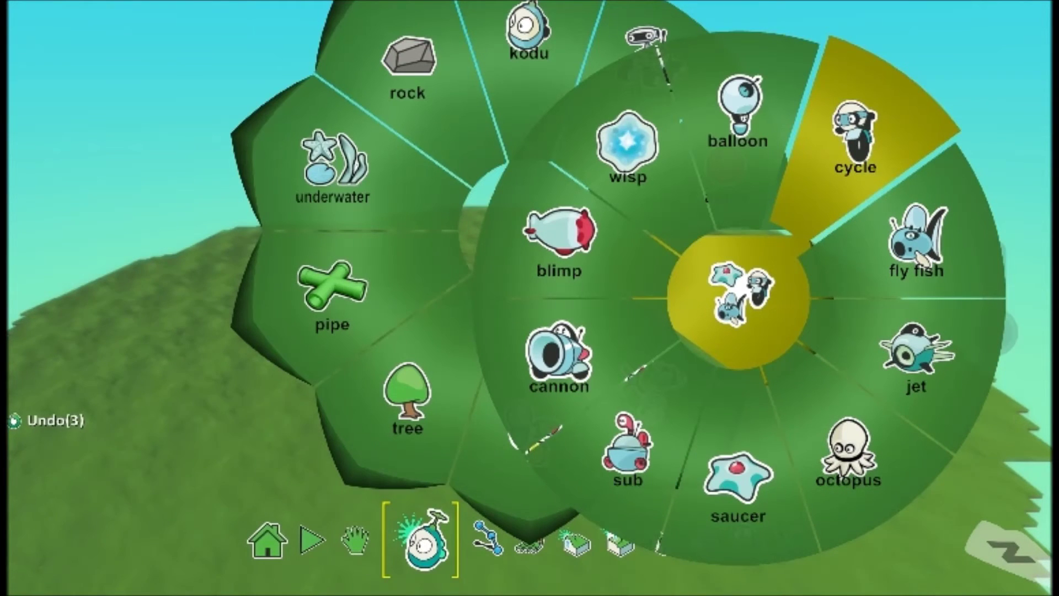
left_click(855, 135)
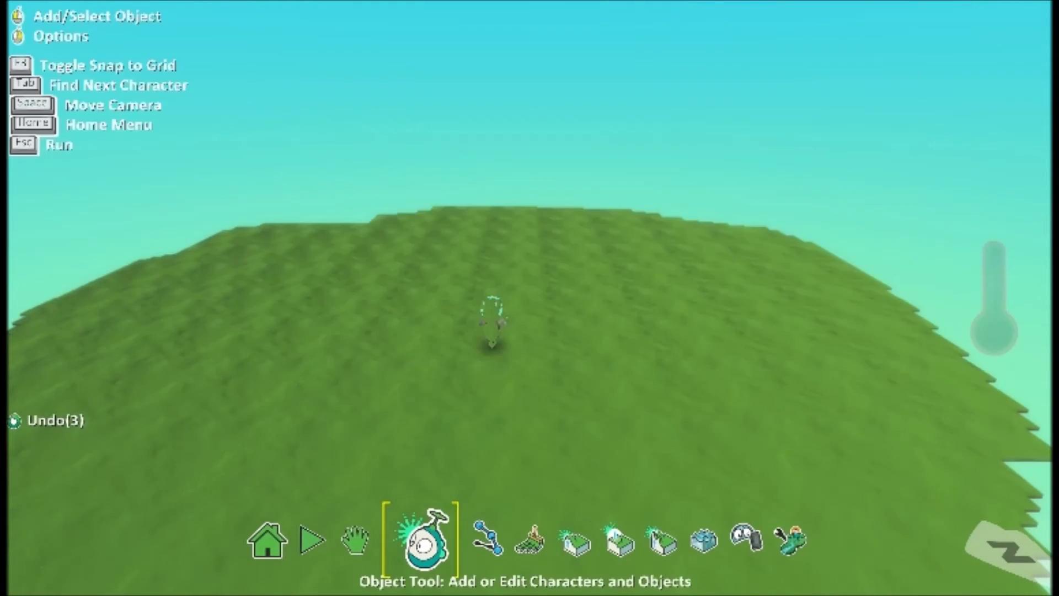
scroll(486, 334, "up", 4)
left_click(563, 289)
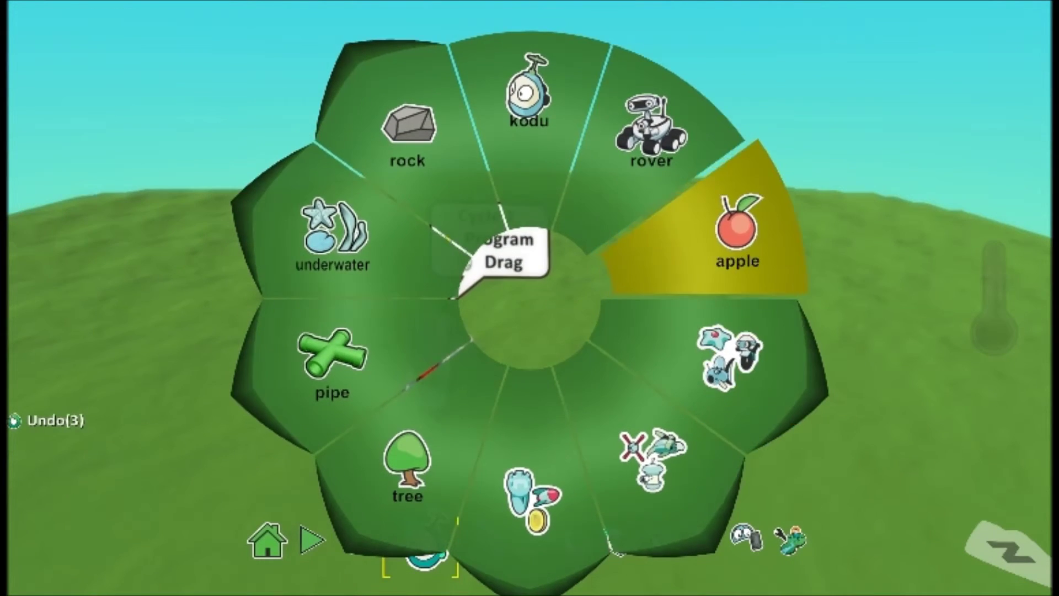
key("Escape")
Try several palette colors on the cycle and leave it blue
key("Right")
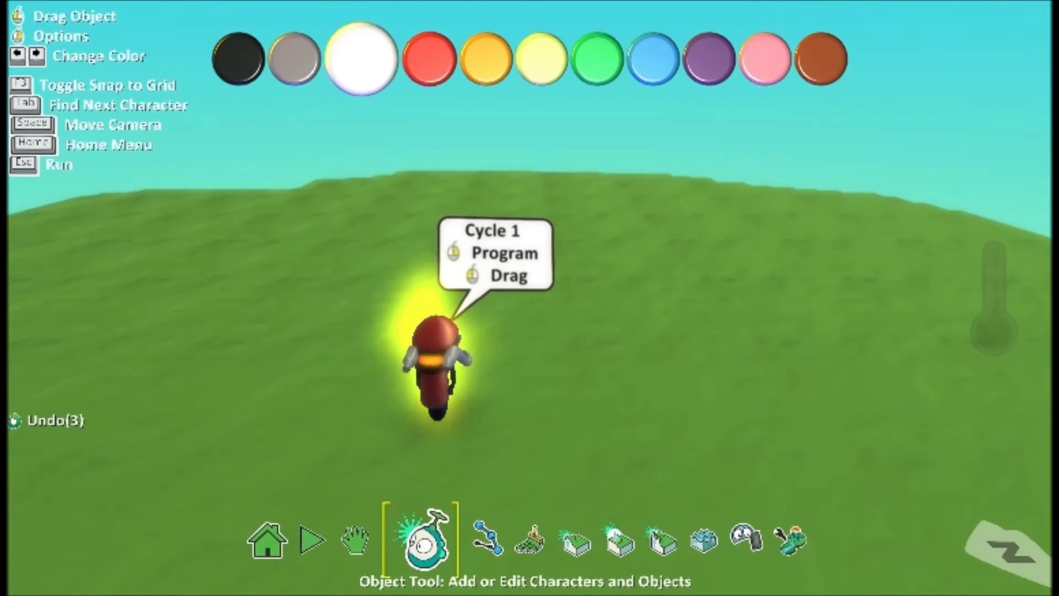
key("Right")
key("Right")
key("Right")
key("Left")
key("Left")
key("Left")
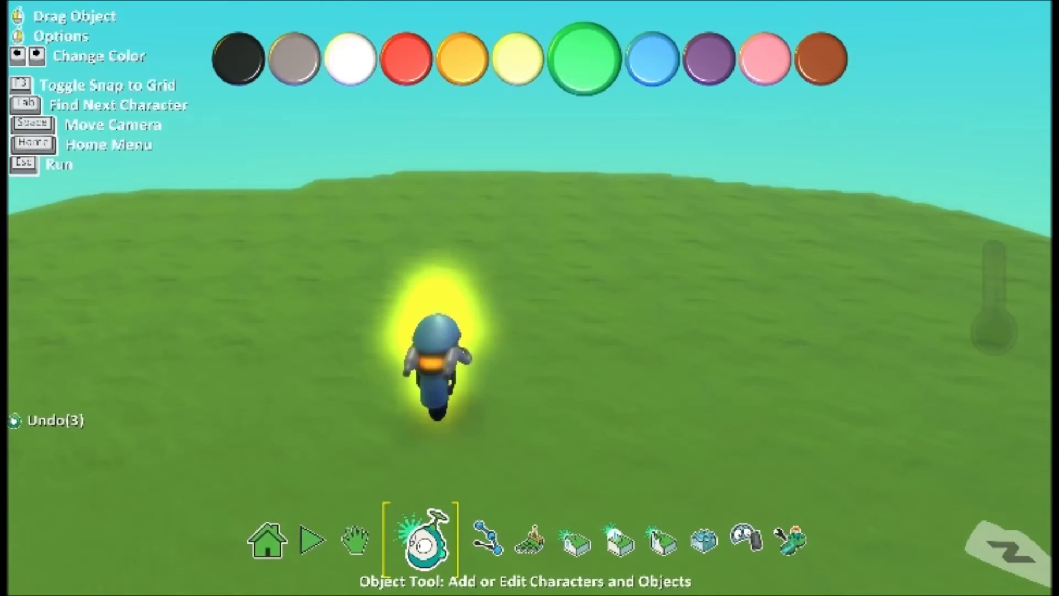
key("Left")
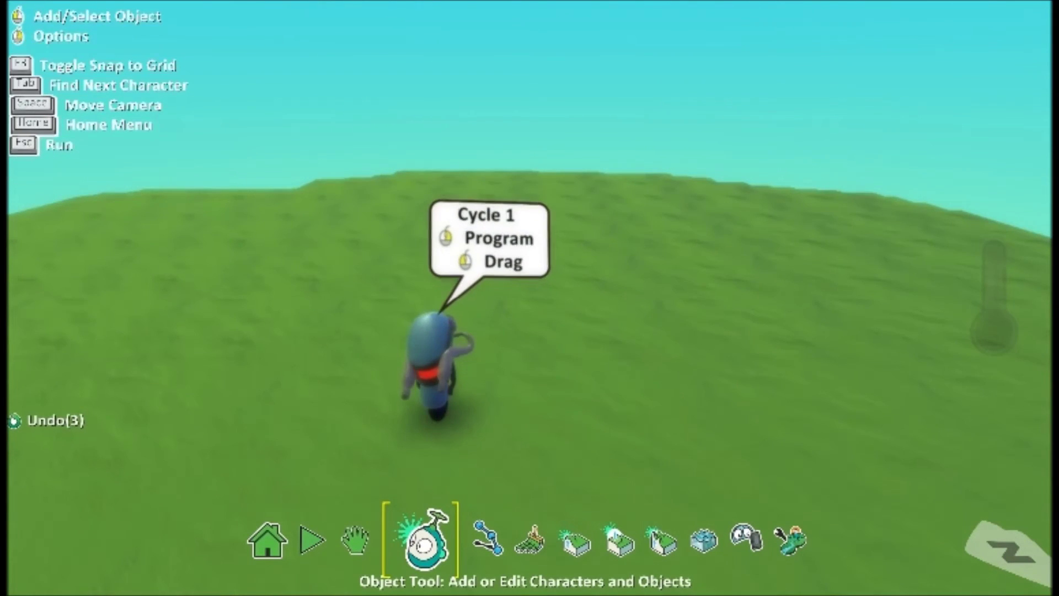
Try to add a fly fish beside the cycle
left_click(359, 347)
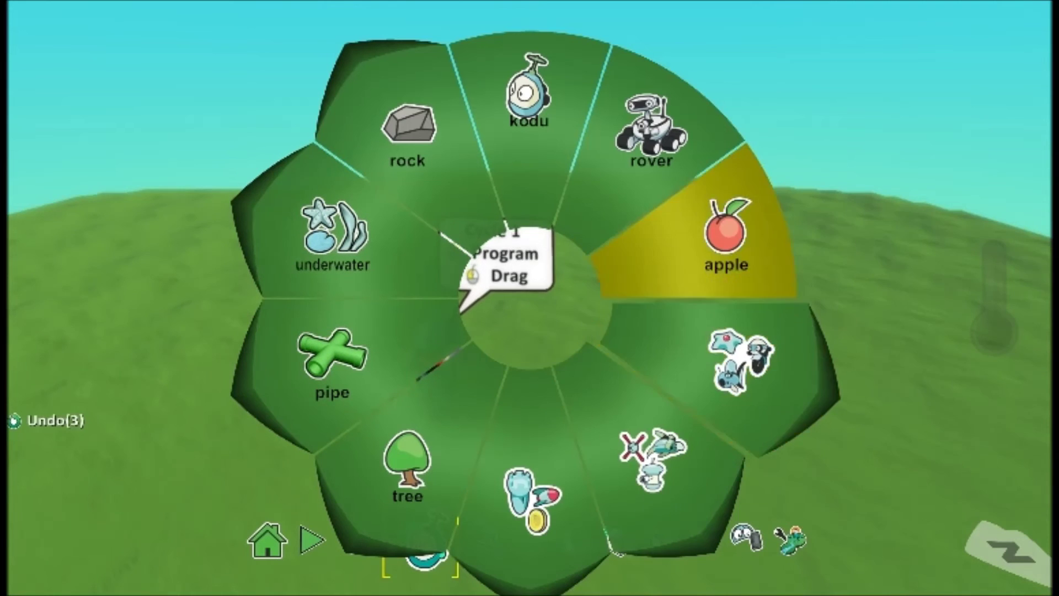
left_click(745, 356)
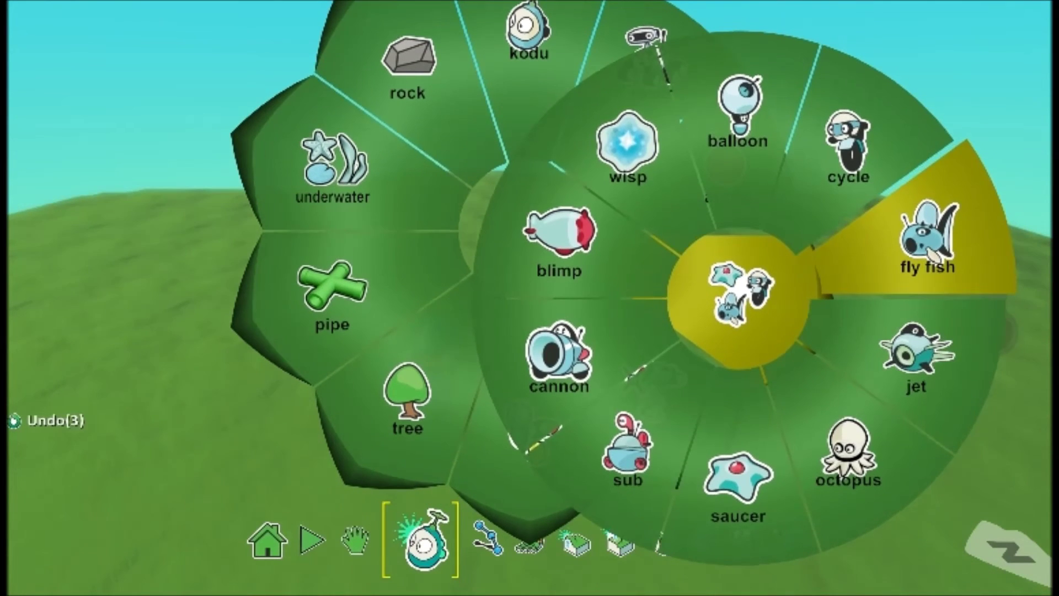
left_click(927, 237)
key("Tab")
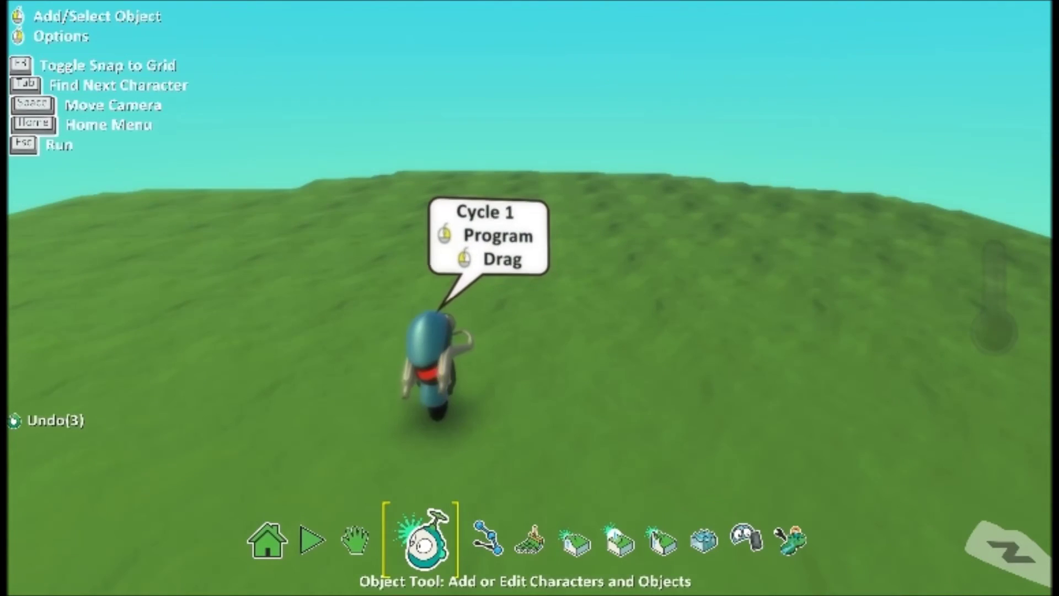
scroll(529, 331, "down", 5)
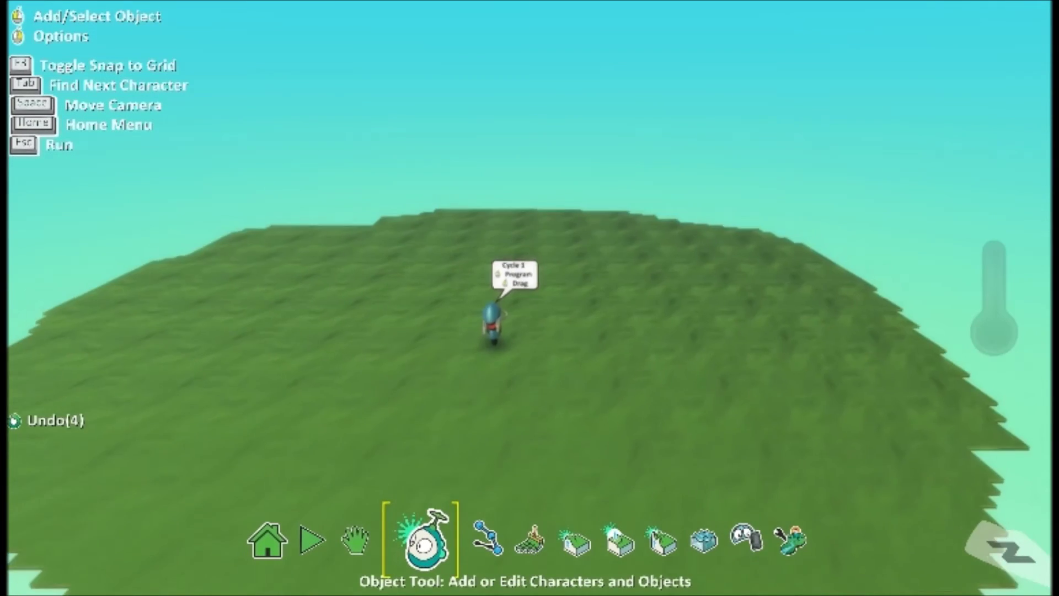